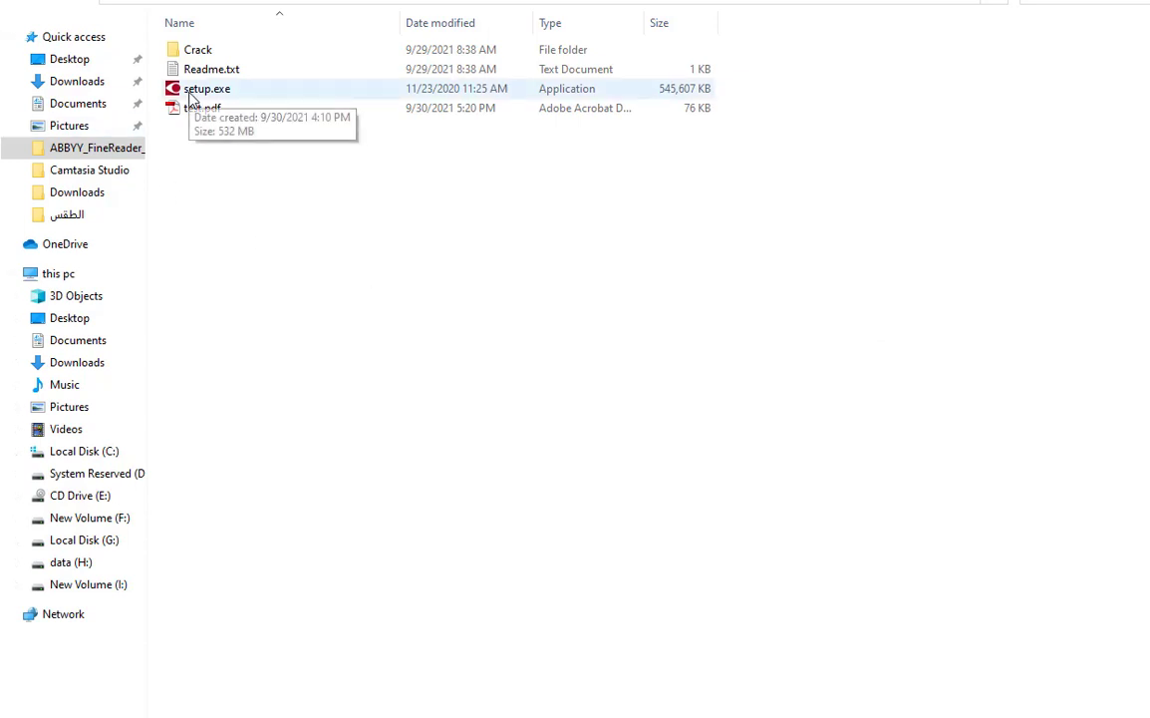
Run setup.exe from the ABBYY FineReader 15 download folder and extract its files to c:\temp\FR15.
{"action": "left_click", "coordinate": [90, 3]}
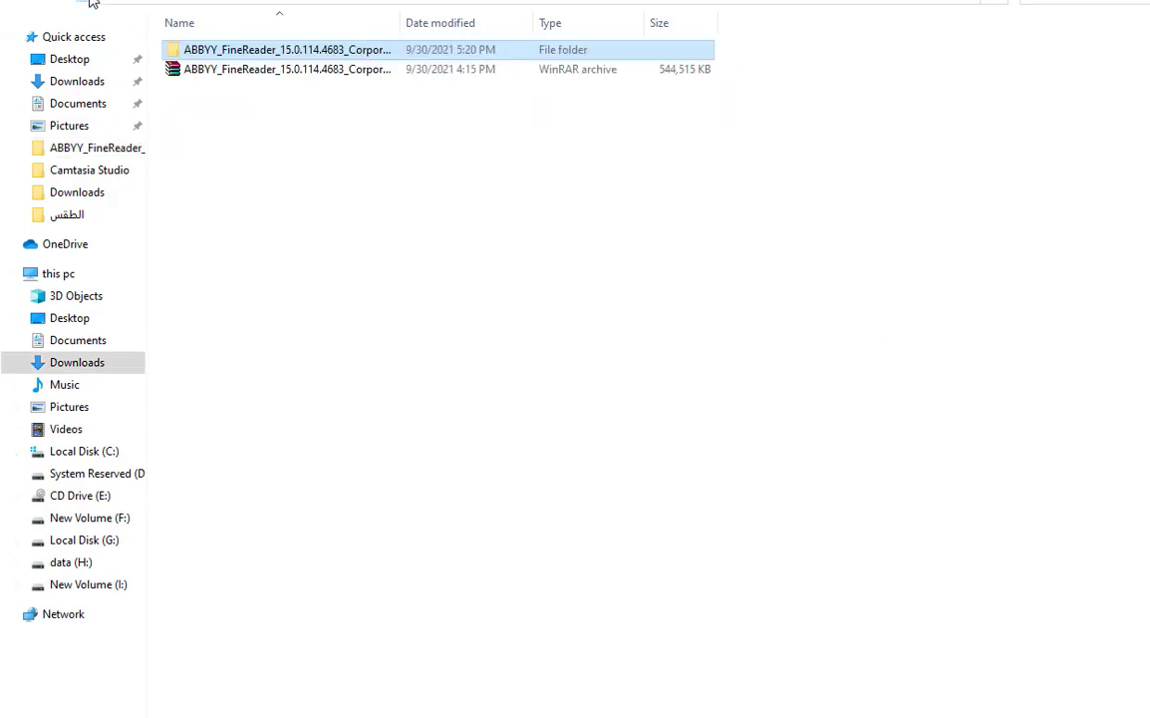
{"action": "double_click", "coordinate": [325, 52]}
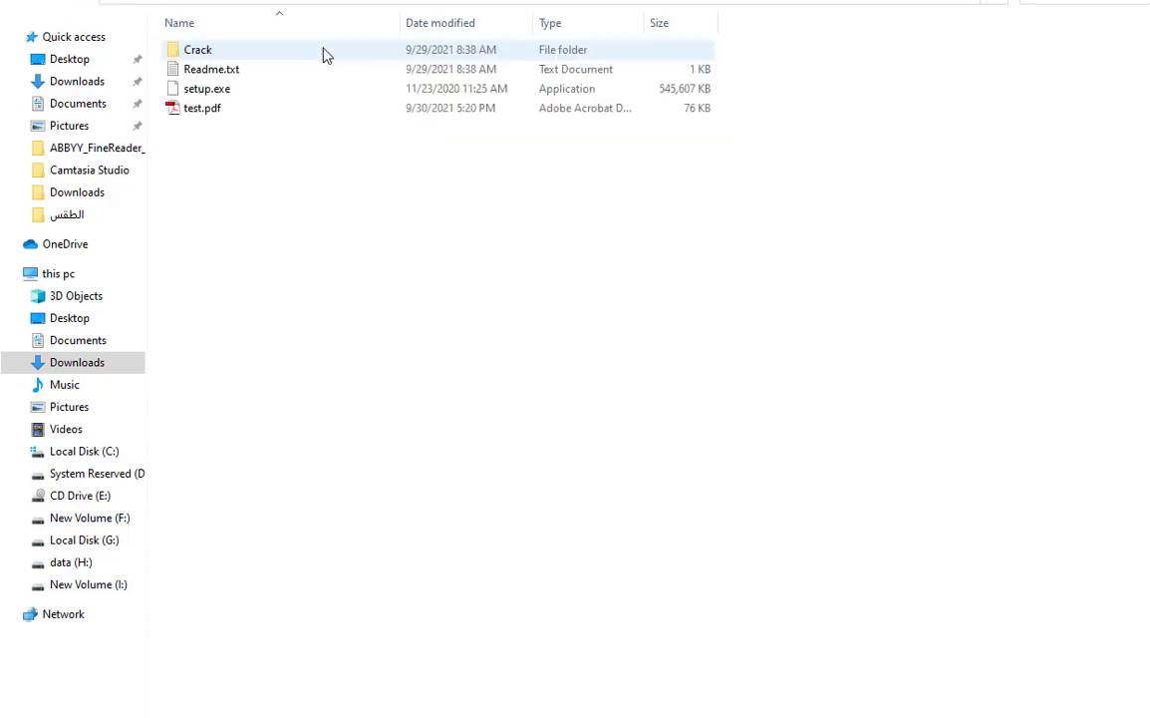
{"action": "double_click", "coordinate": [242, 90]}
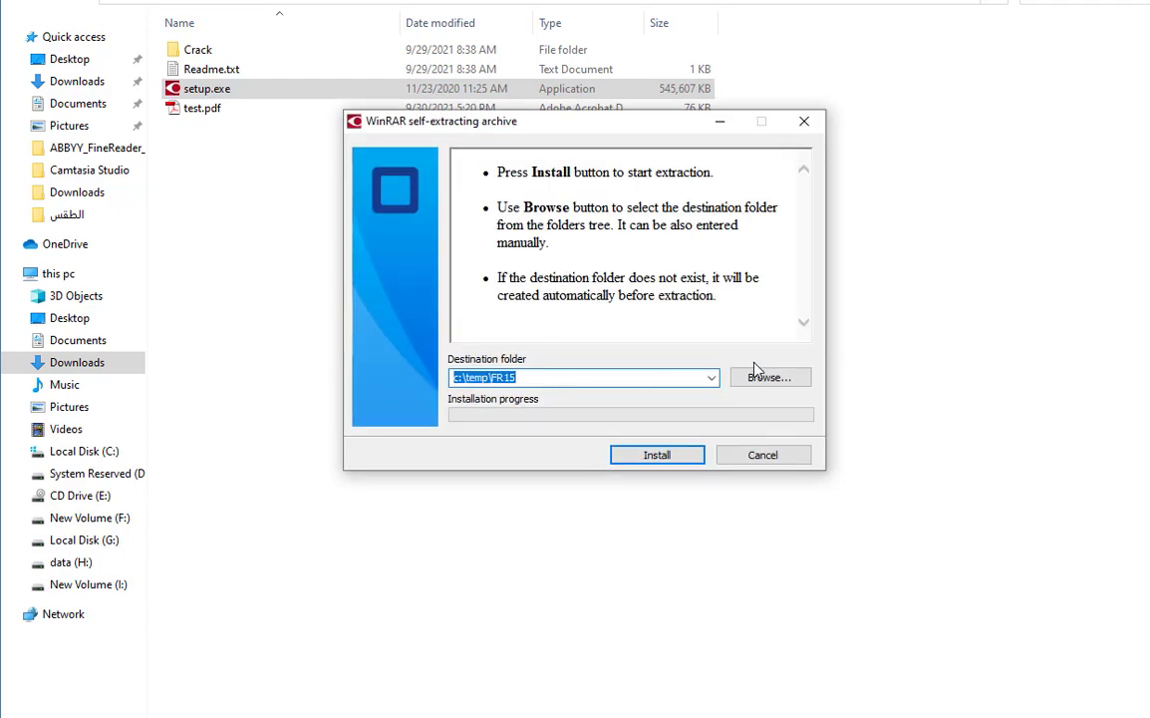
{"action": "left_click", "coordinate": [650, 458]}
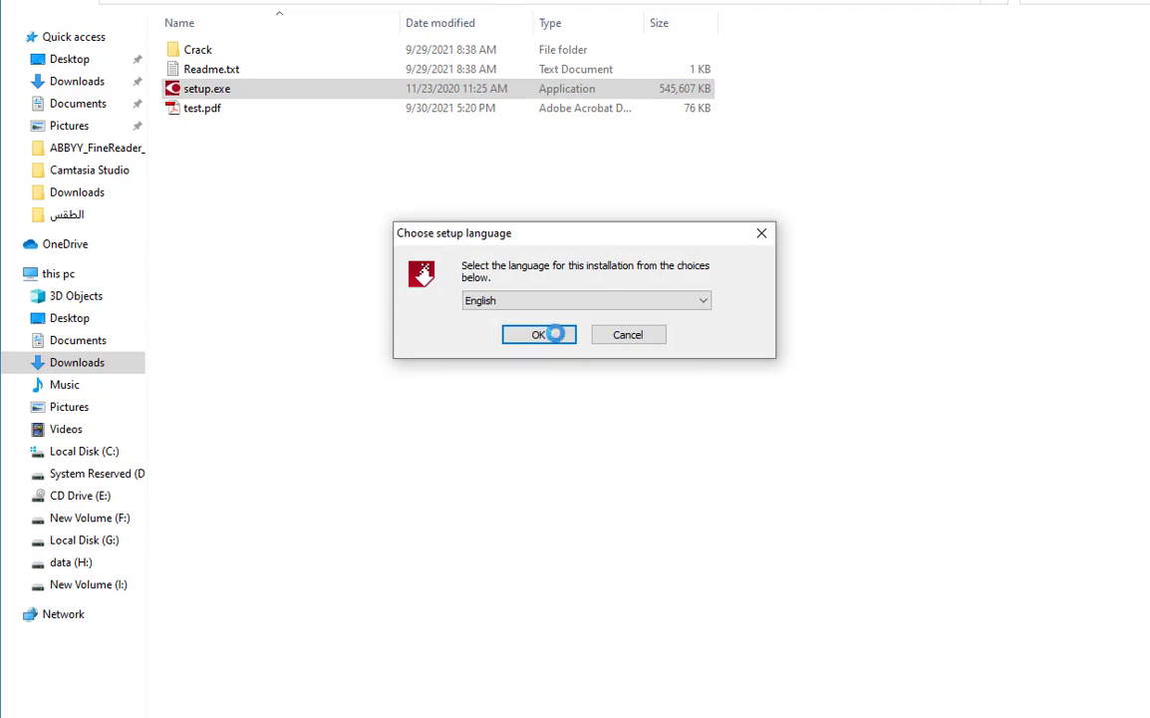
Choose English as the setup language, and install the Microsoft Visual C++ 2015 Redistributable (x64) after accepting its license terms.
{"action": "left_click", "coordinate": [561, 334]}
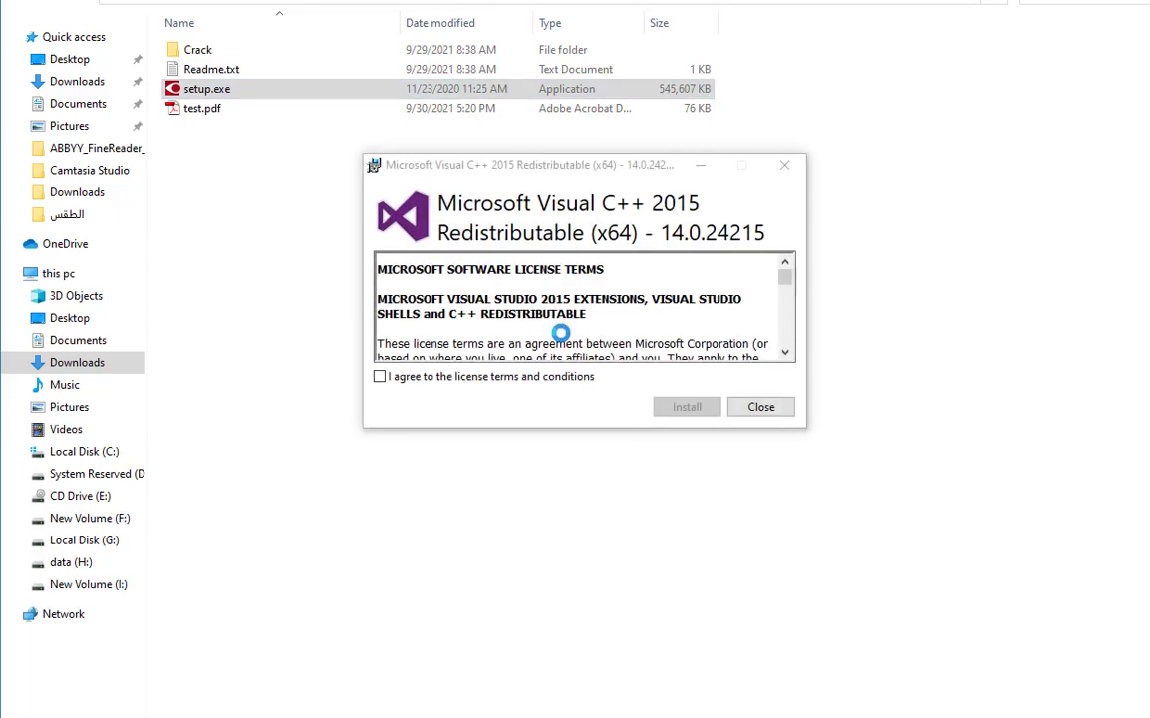
{"action": "left_click", "coordinate": [531, 377]}
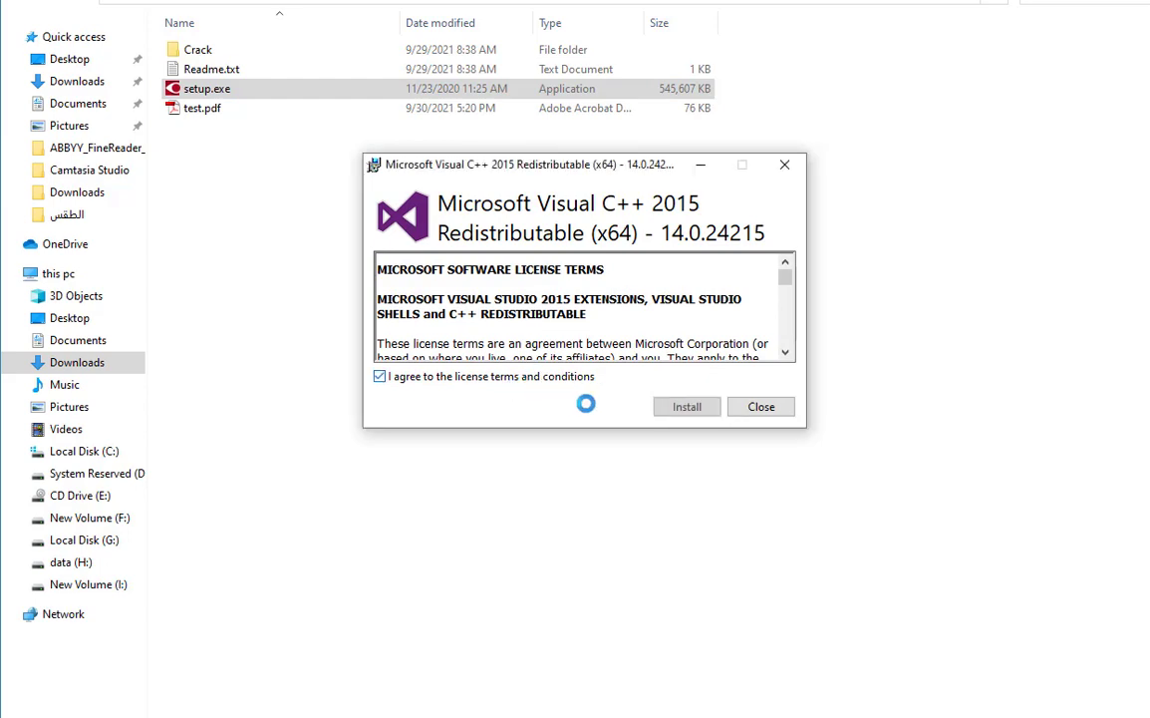
{"action": "left_click", "coordinate": [672, 403]}
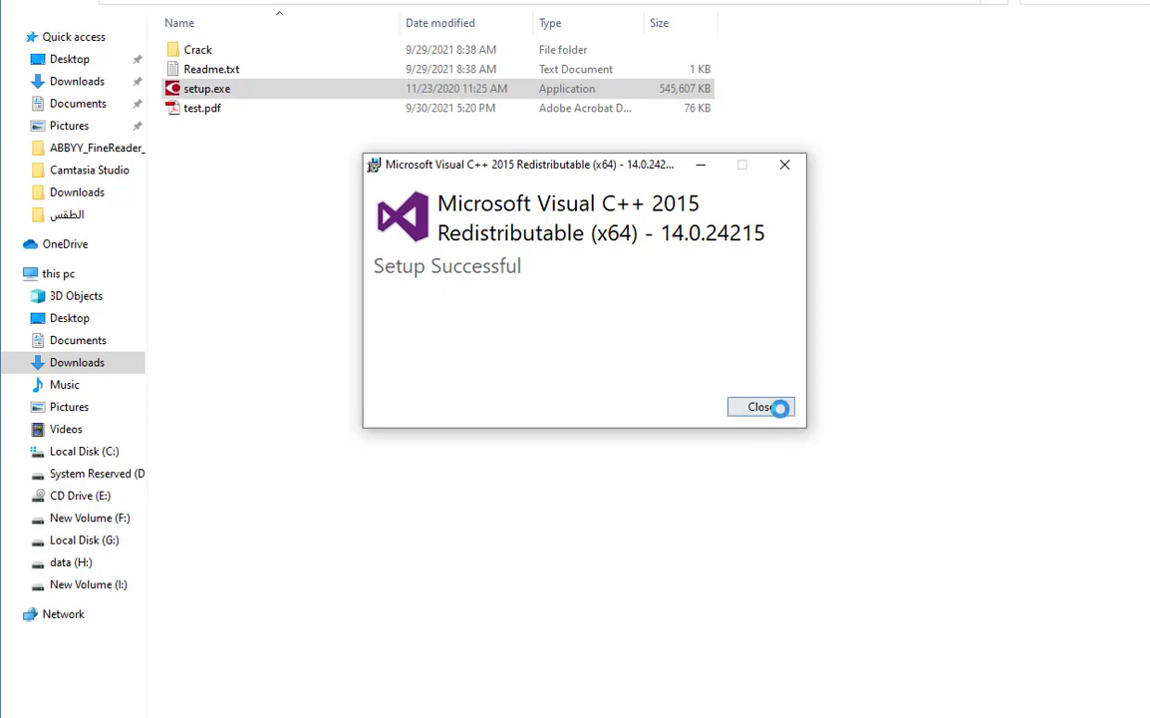
{"action": "left_click", "coordinate": [776, 405]}
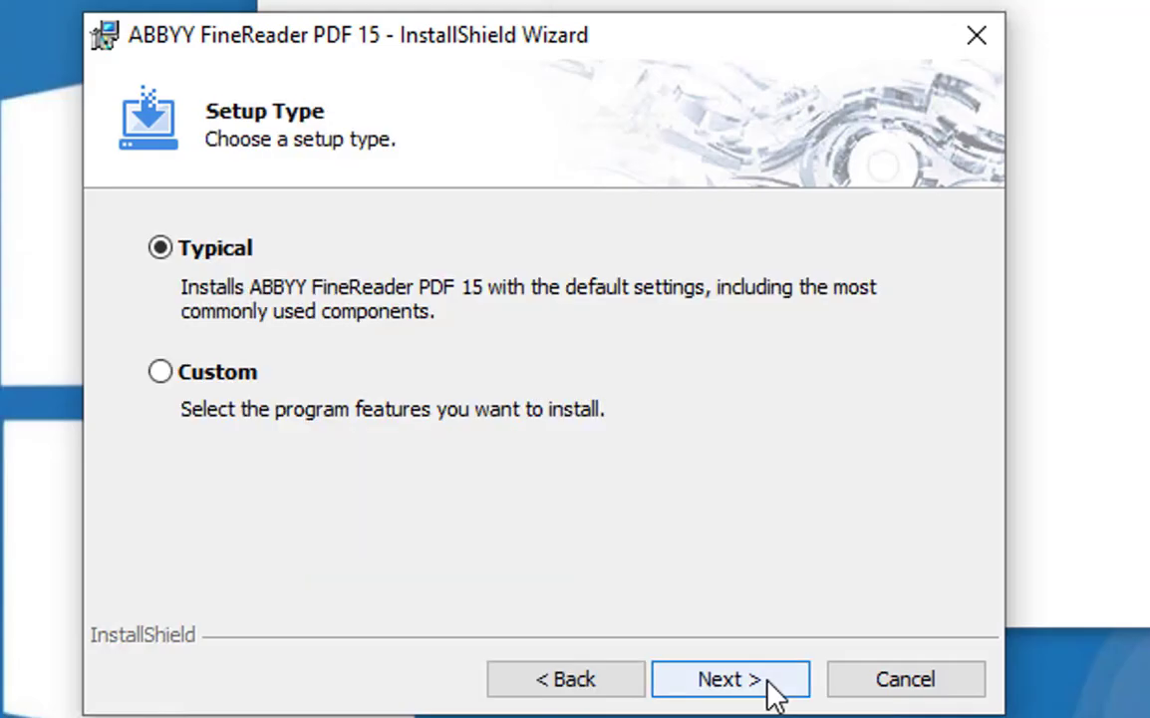
Install ABBYY FineReader PDF 15 with the Typical setup, without program update checks or Screenshot Reader at system startup.
{"action": "left_click", "coordinate": [731, 679]}
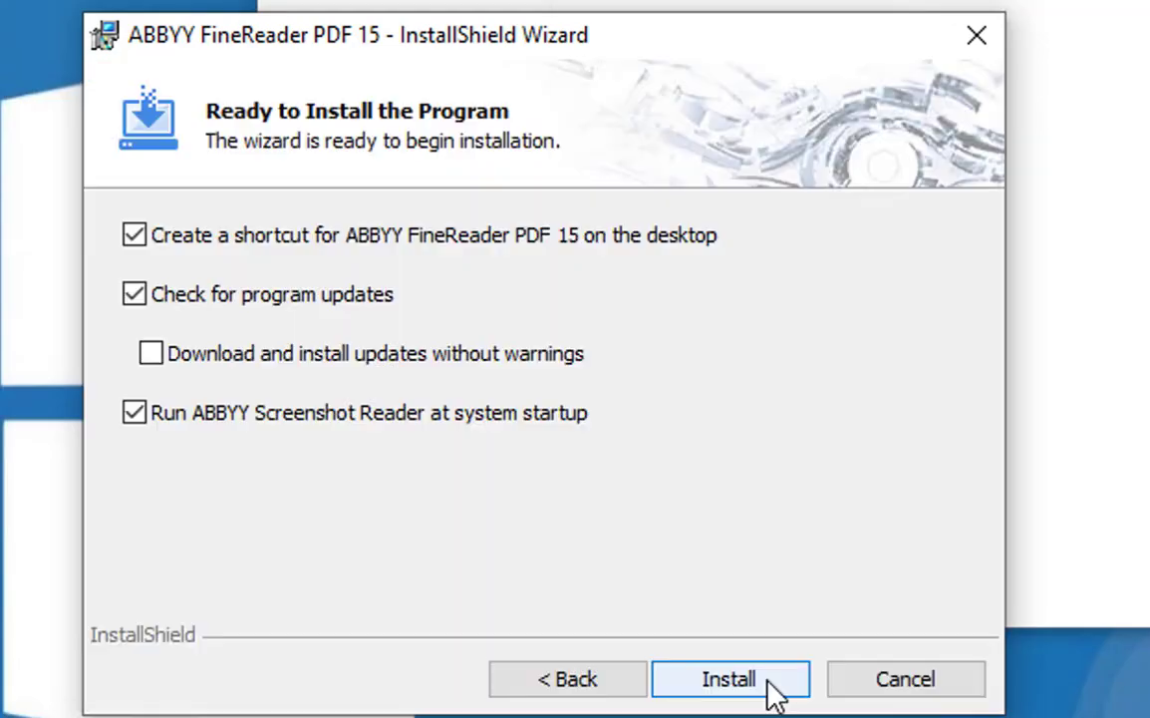
{"action": "left_click", "coordinate": [339, 306]}
{"action": "left_click", "coordinate": [315, 428]}
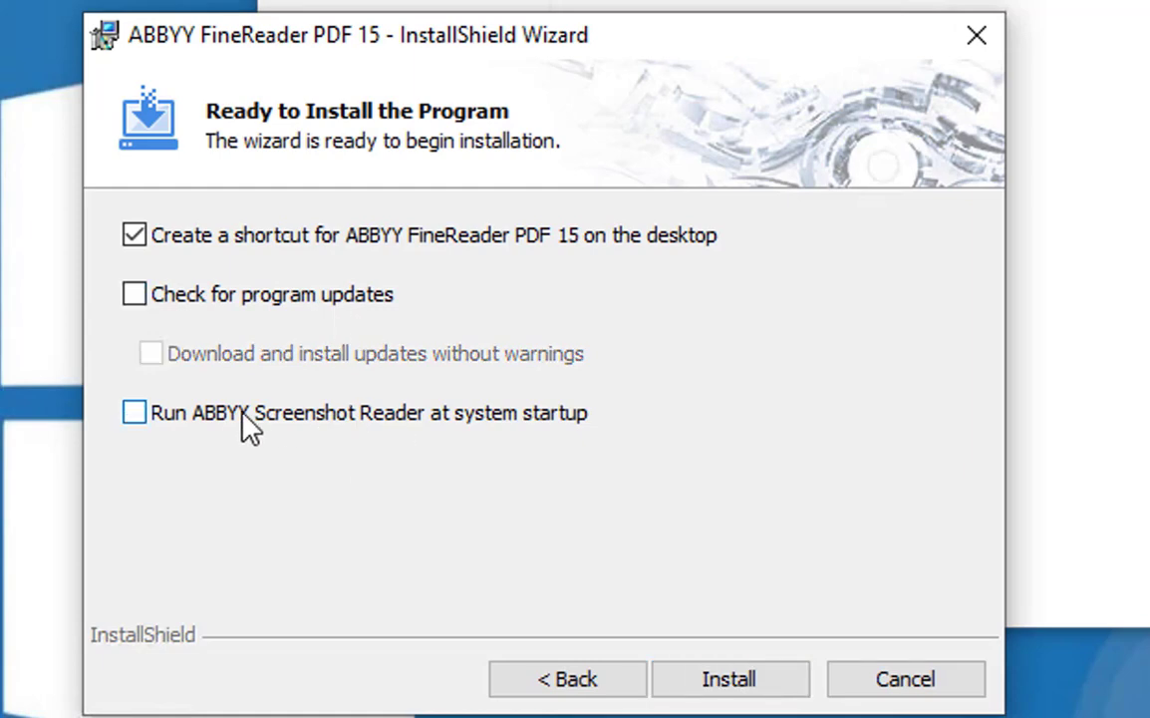
{"action": "left_click", "coordinate": [720, 684]}
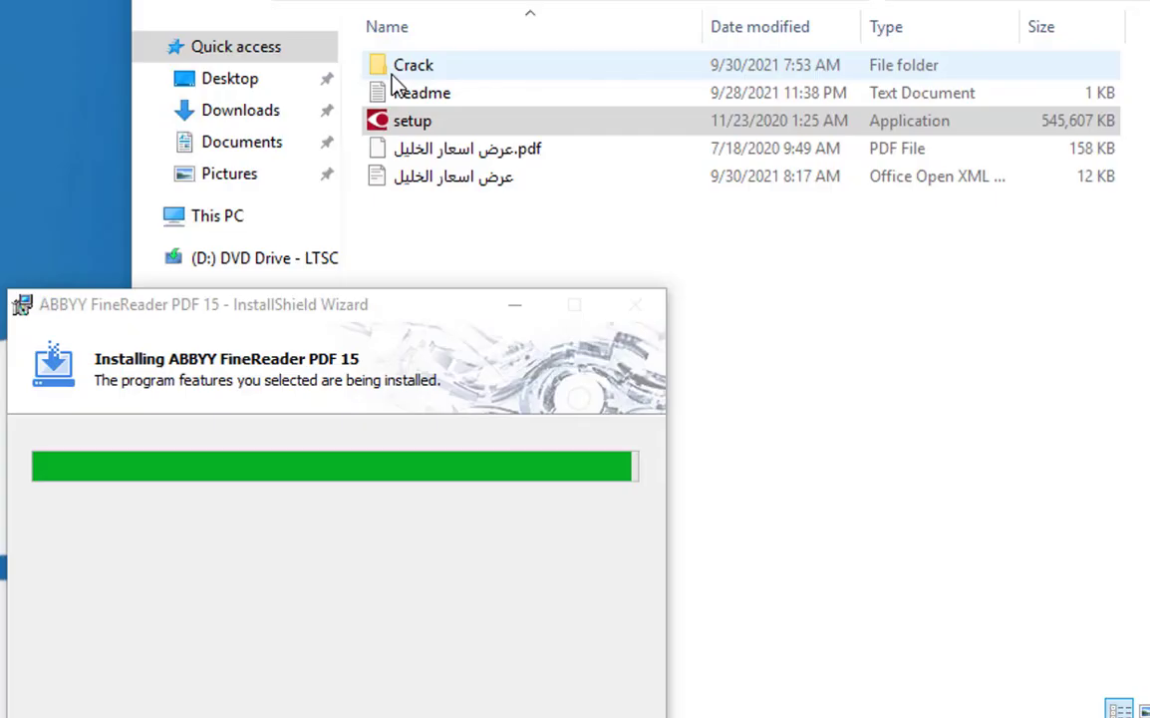
Copy the Awl.dll file from the Crack folder.
{"action": "left_click", "coordinate": [404, 66]}
{"action": "double_click", "coordinate": [393, 78]}
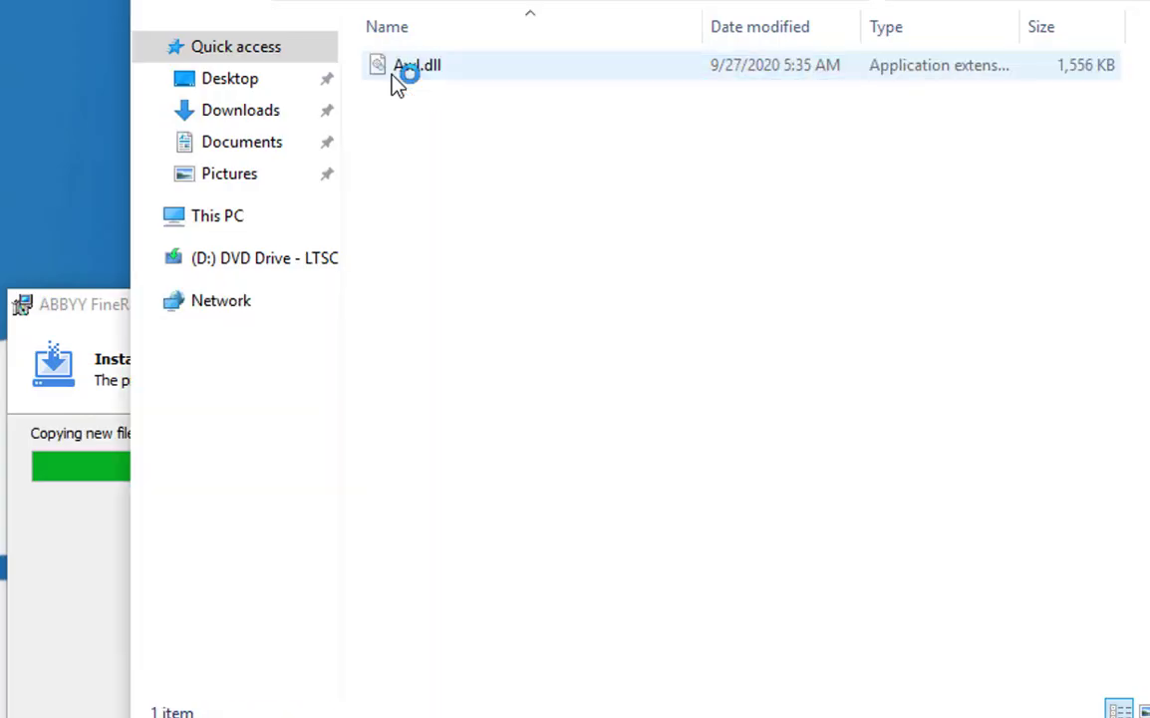
{"action": "right_click", "coordinate": [393, 77]}
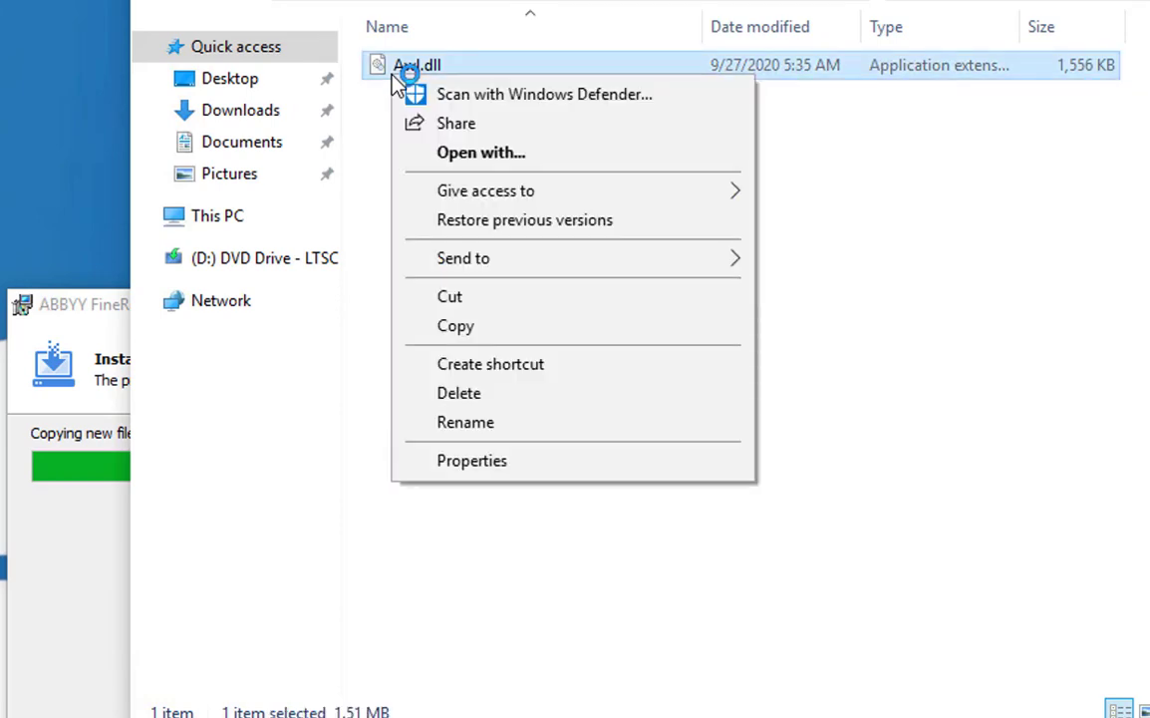
{"action": "left_click", "coordinate": [469, 326]}
Bring the FineReader installer forward, turn off running the program on exit, and finish the wizard.
{"action": "left_click", "coordinate": [91, 520]}
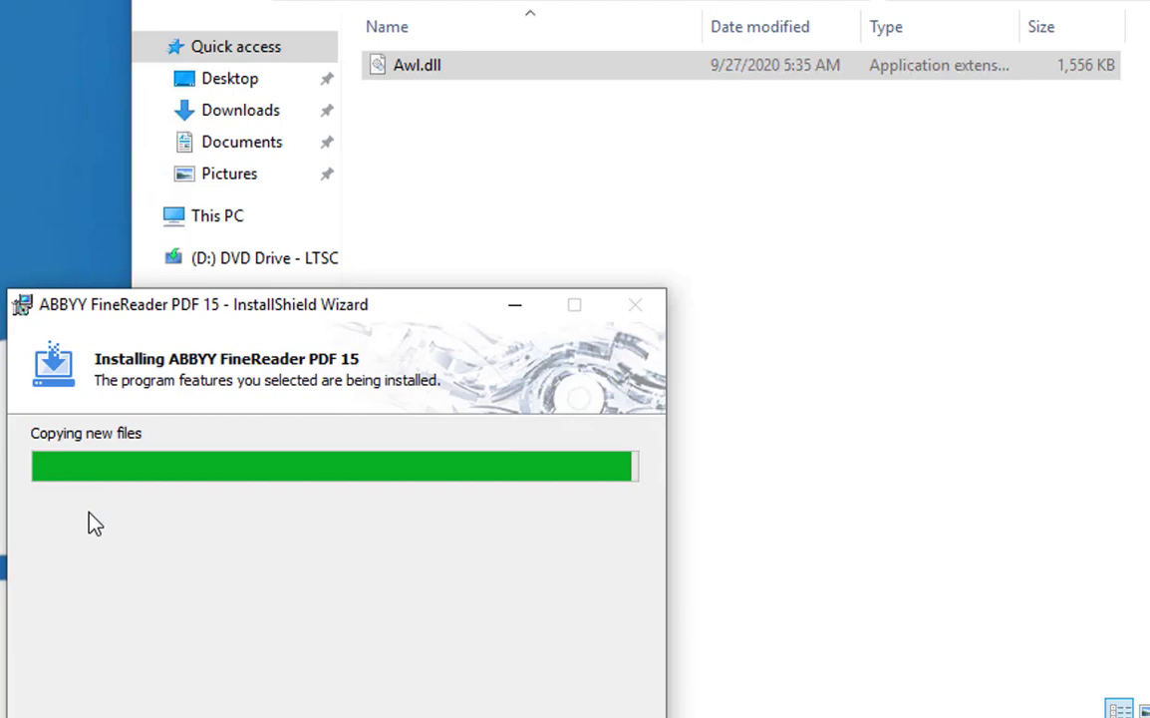
{"action": "left_click_drag", "start_coordinate": [214, 314], "coordinate": [224, 299]}
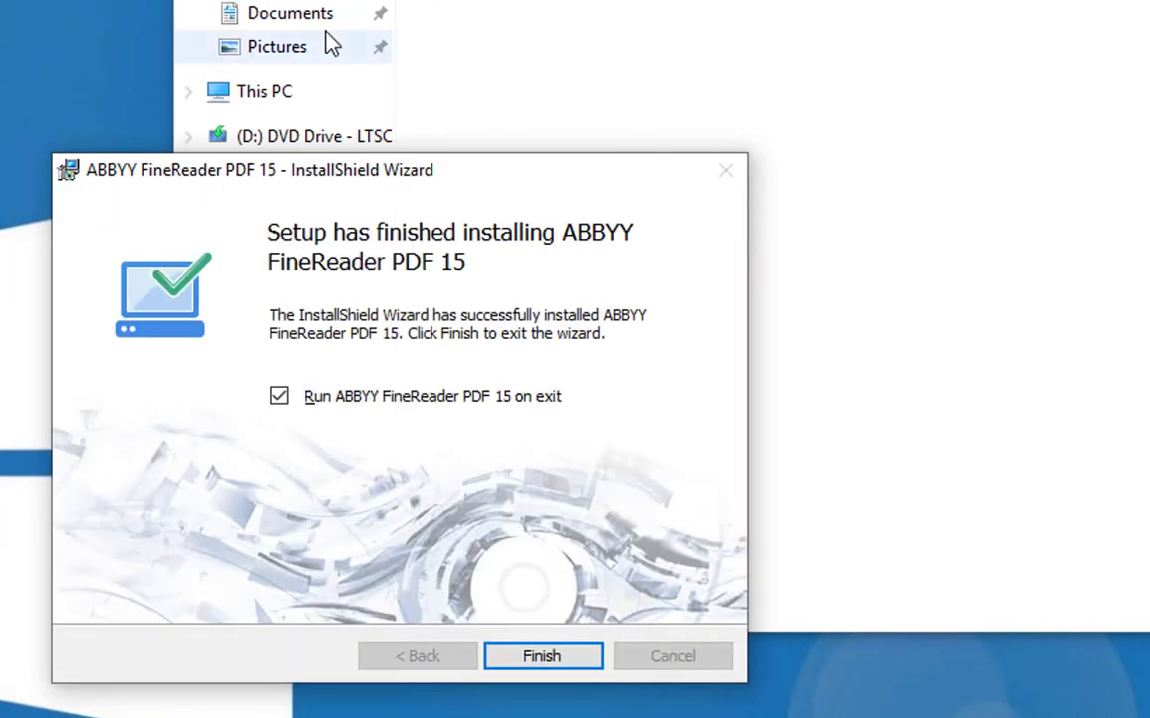
{"action": "left_click", "coordinate": [283, 402]}
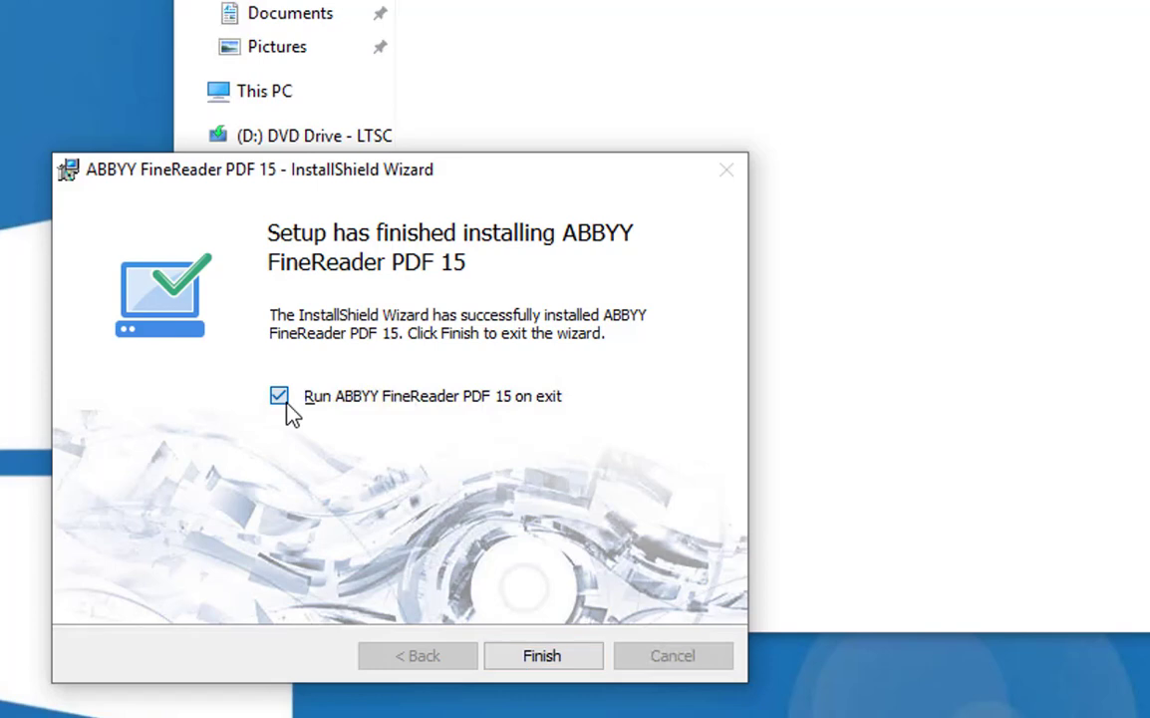
{"action": "left_click", "coordinate": [506, 654]}
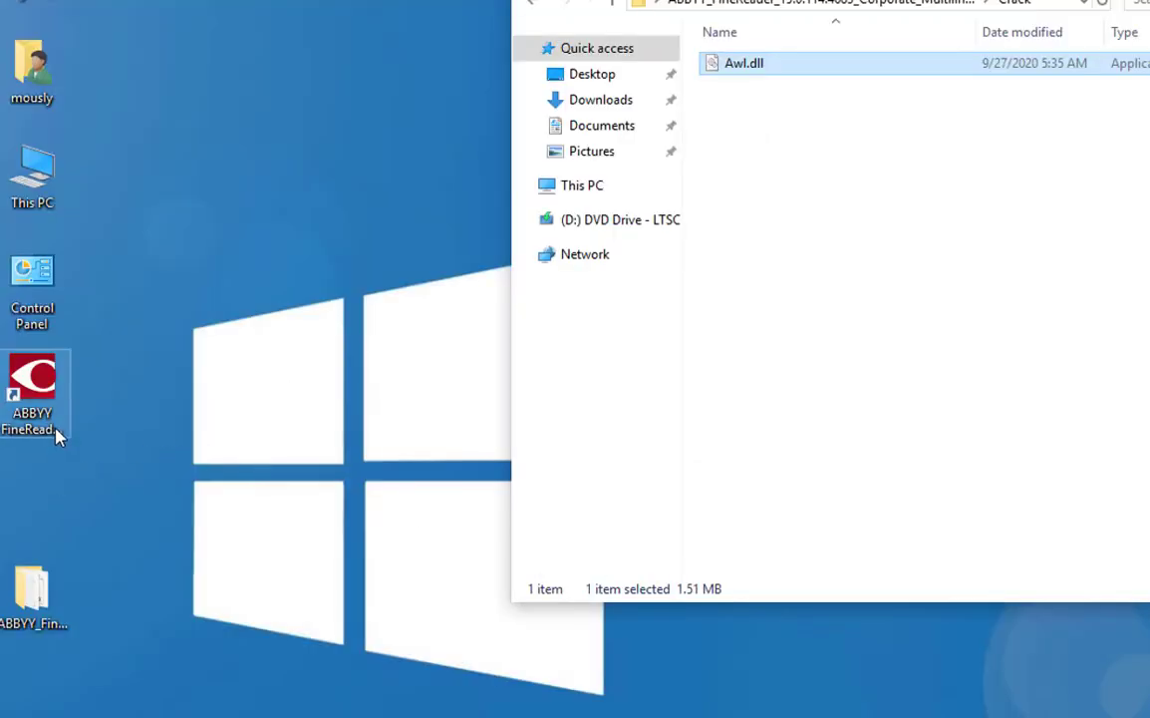
Paste Awl.dll into the installation folder of the ABBYY FineReader PDF 15 desktop shortcut with administrator permission, and close the folder.
{"action": "left_click", "coordinate": [57, 434]}
{"action": "right_click", "coordinate": [57, 433]}
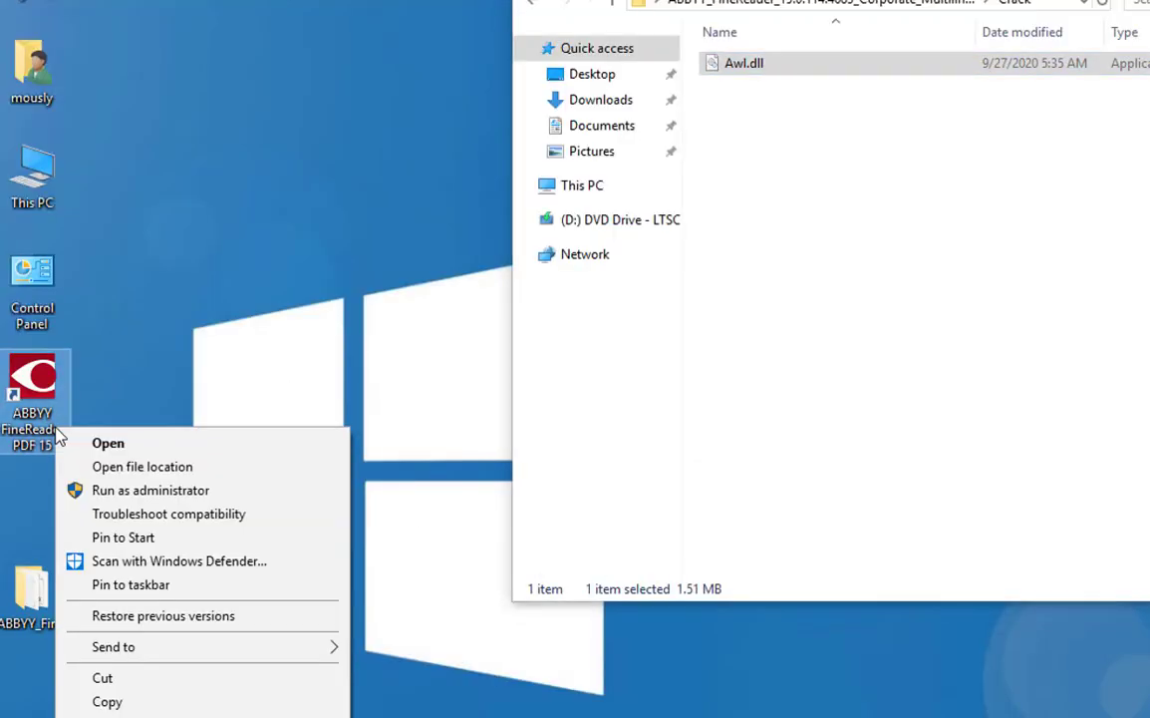
{"action": "left_click", "coordinate": [195, 472]}
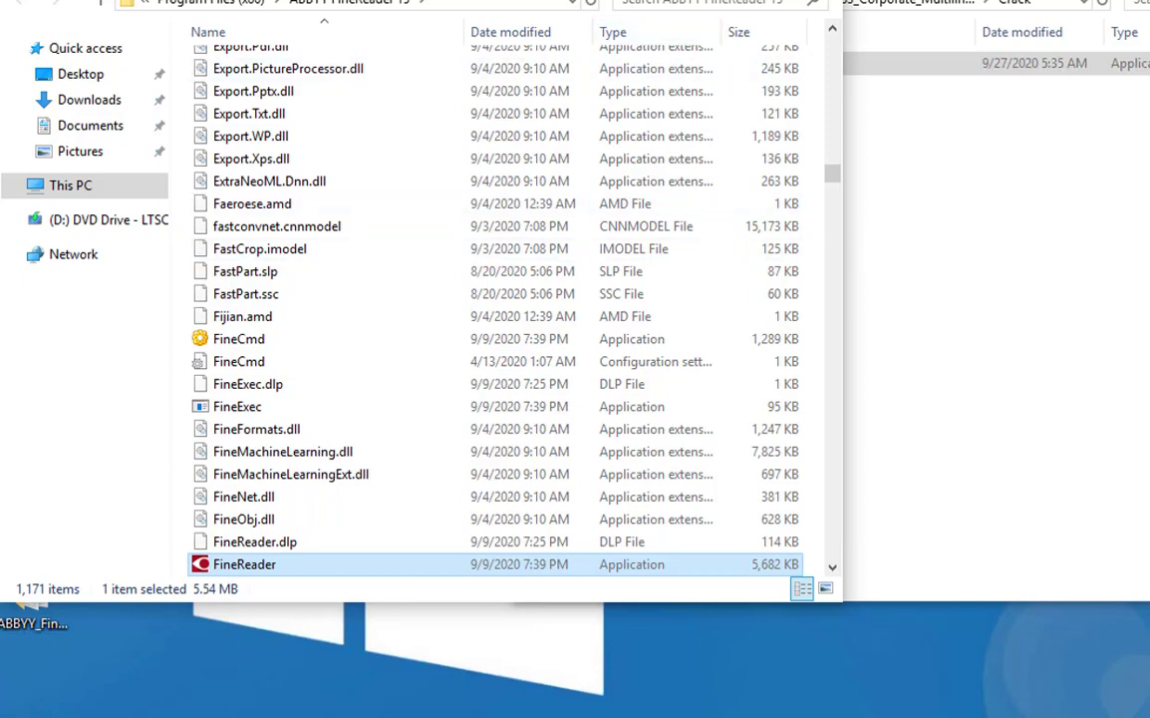
{"action": "right_click", "coordinate": [816, 222]}
{"action": "left_click", "coordinate": [873, 365]}
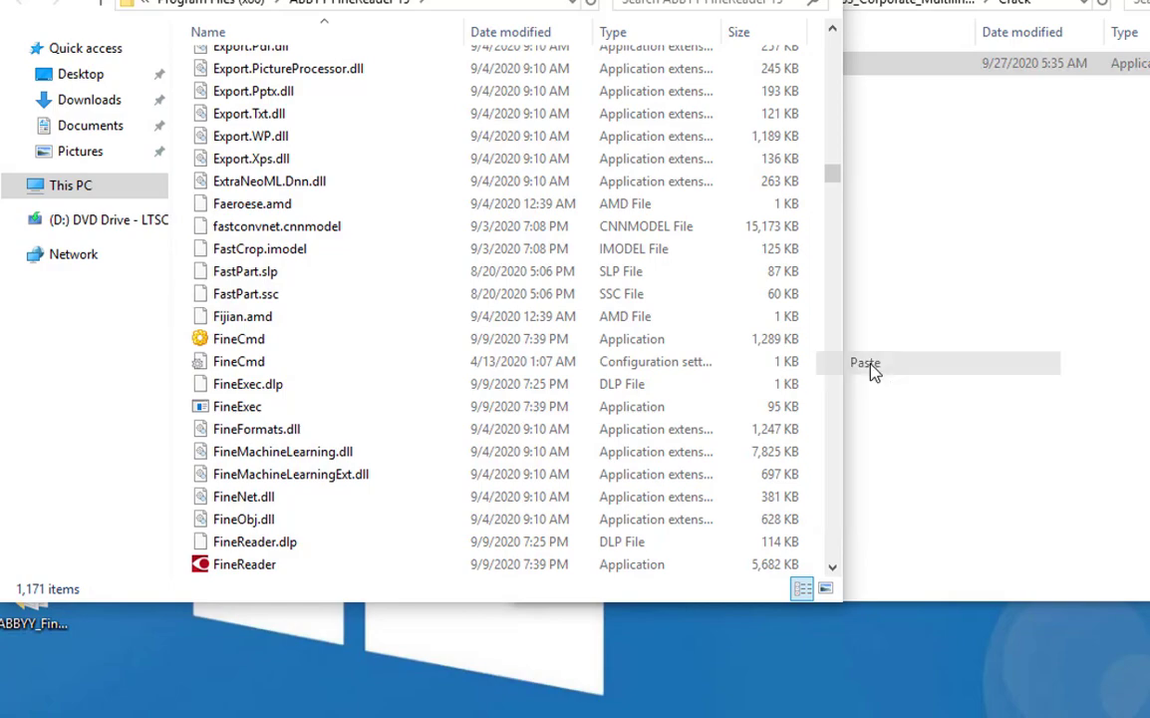
{"action": "left_click", "coordinate": [748, 287]}
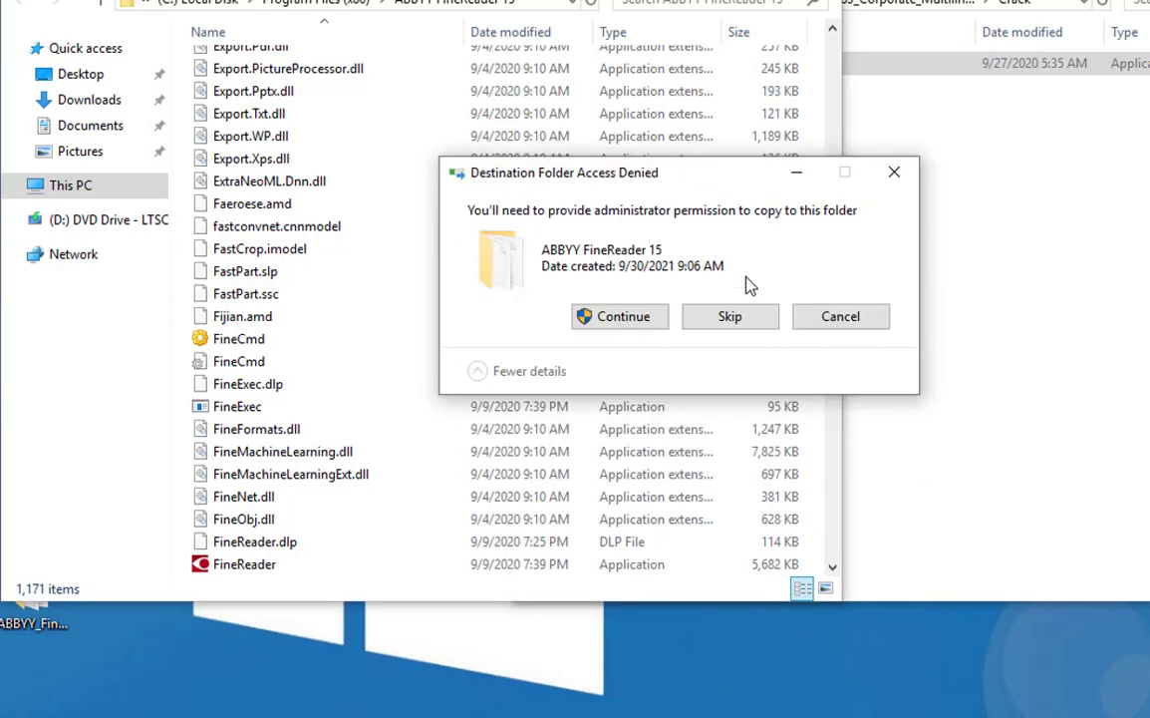
{"action": "left_click", "coordinate": [648, 319]}
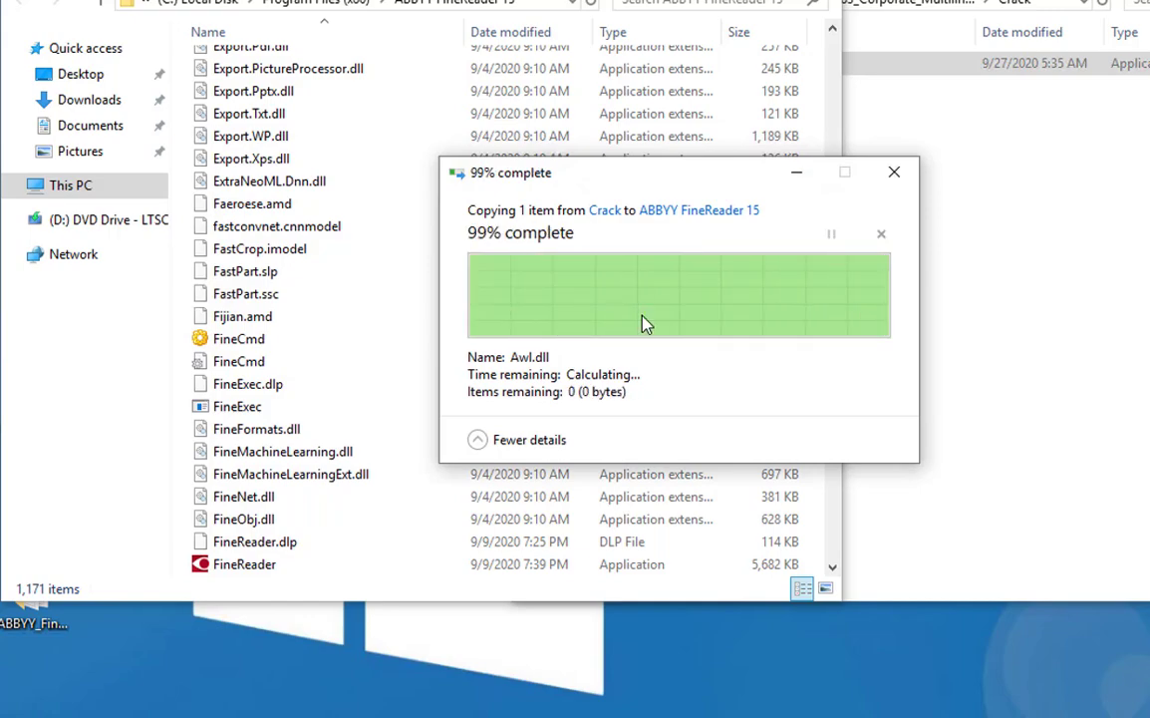
{"action": "key", "text": "alt+F4"}
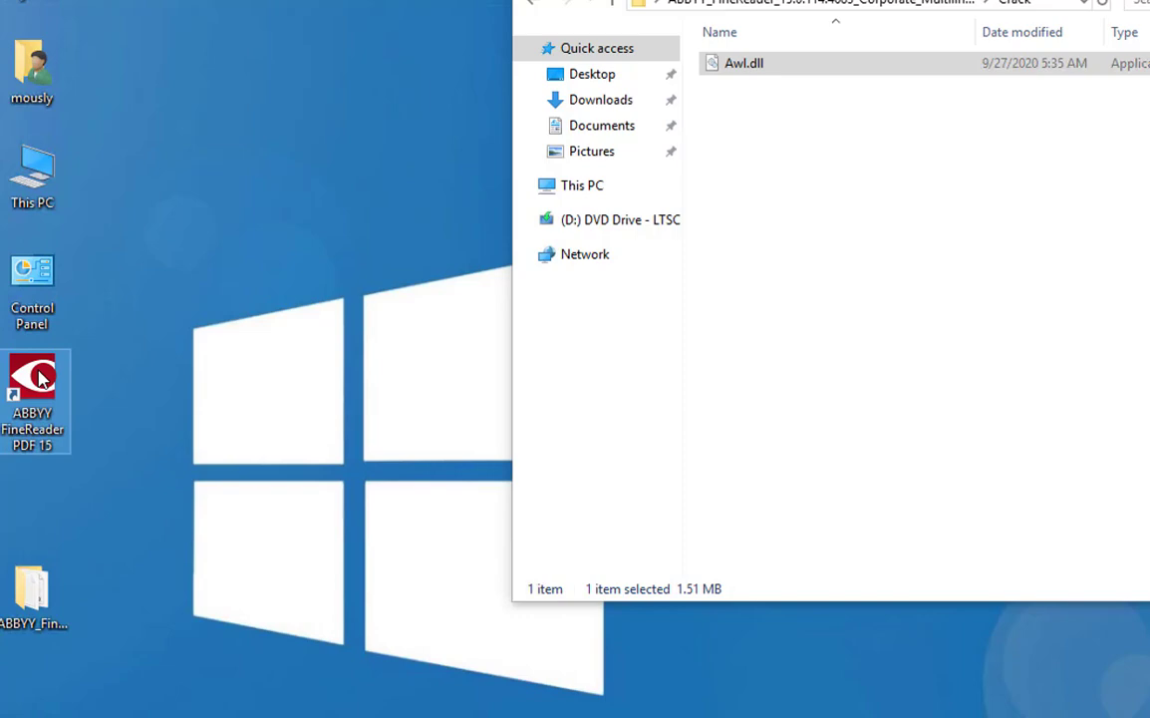
Launch ABBYY FineReader PDF 15 from its desktop shortcut and look at its Help options.
{"action": "double_click", "coordinate": [40, 377]}
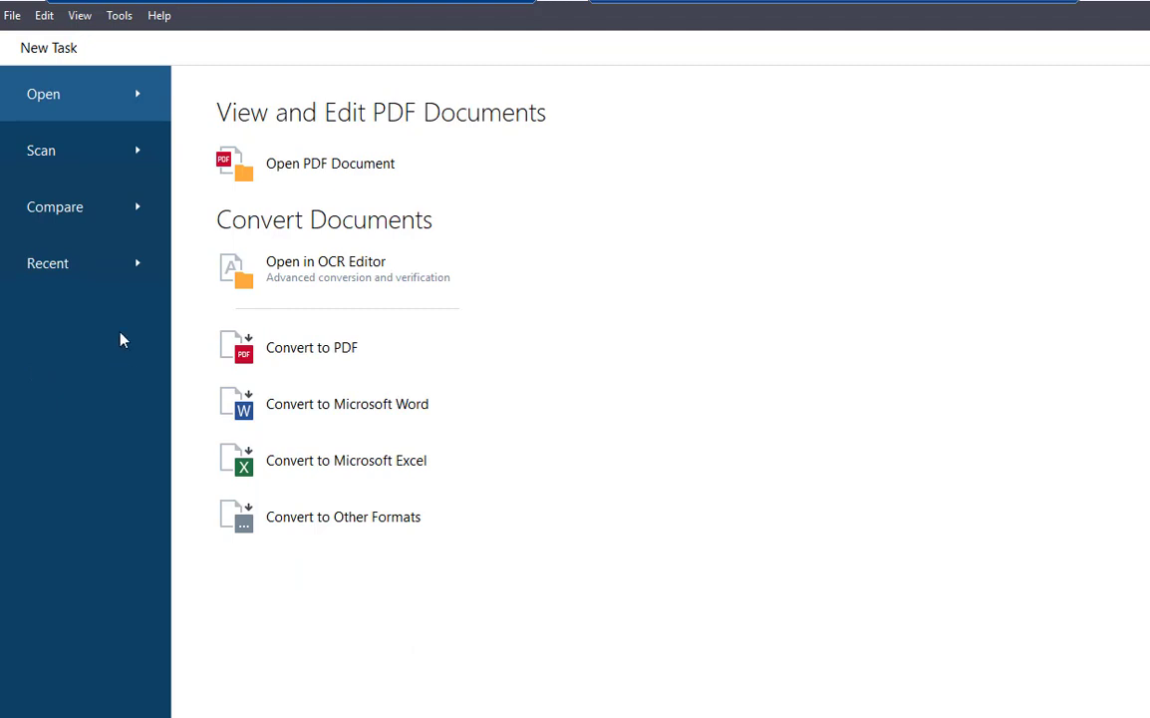
{"action": "mouse_move", "coordinate": [300, 378]}
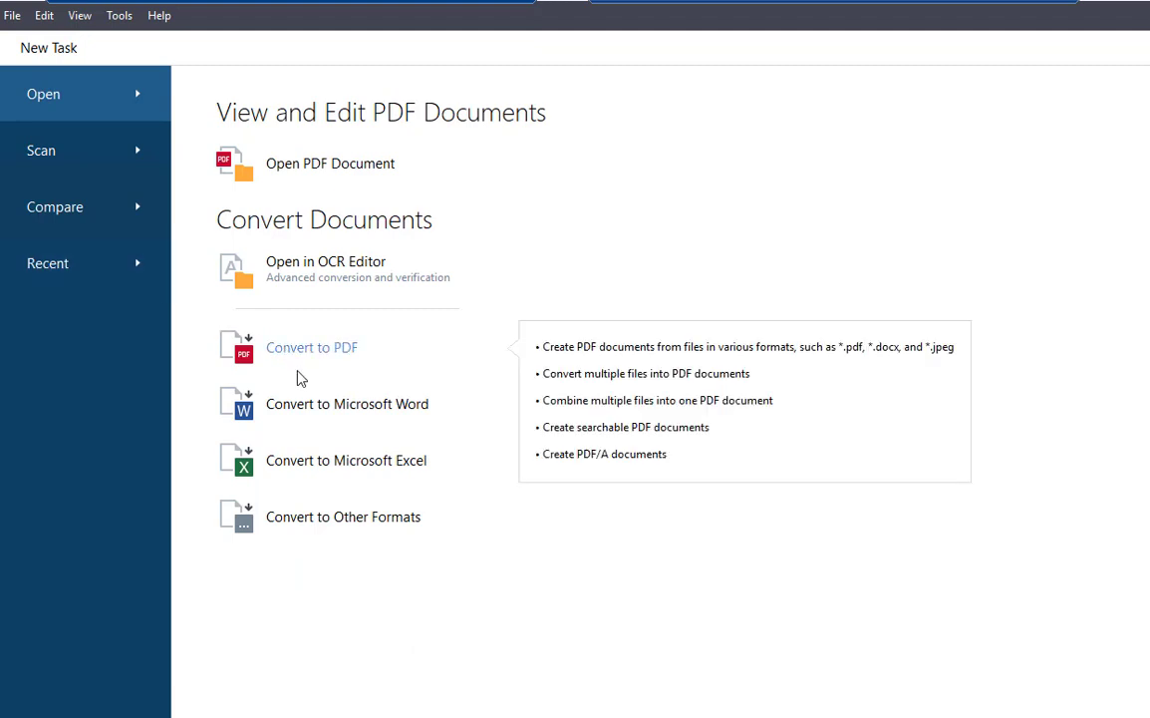
{"action": "left_click", "coordinate": [158, 16]}
{"action": "left_click", "coordinate": [192, 273]}
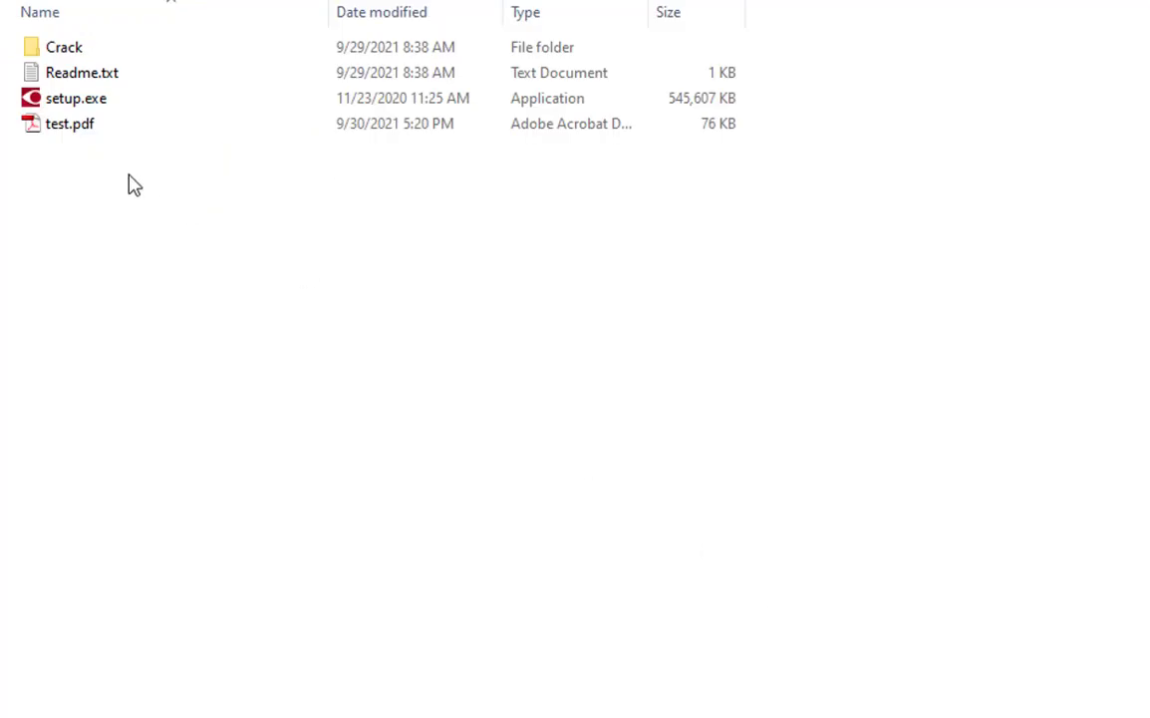
Open test.pdf to view it, and load it into a new Convert to Microsoft Word task in ABBYY FineReader.
{"action": "left_click", "coordinate": [92, 140]}
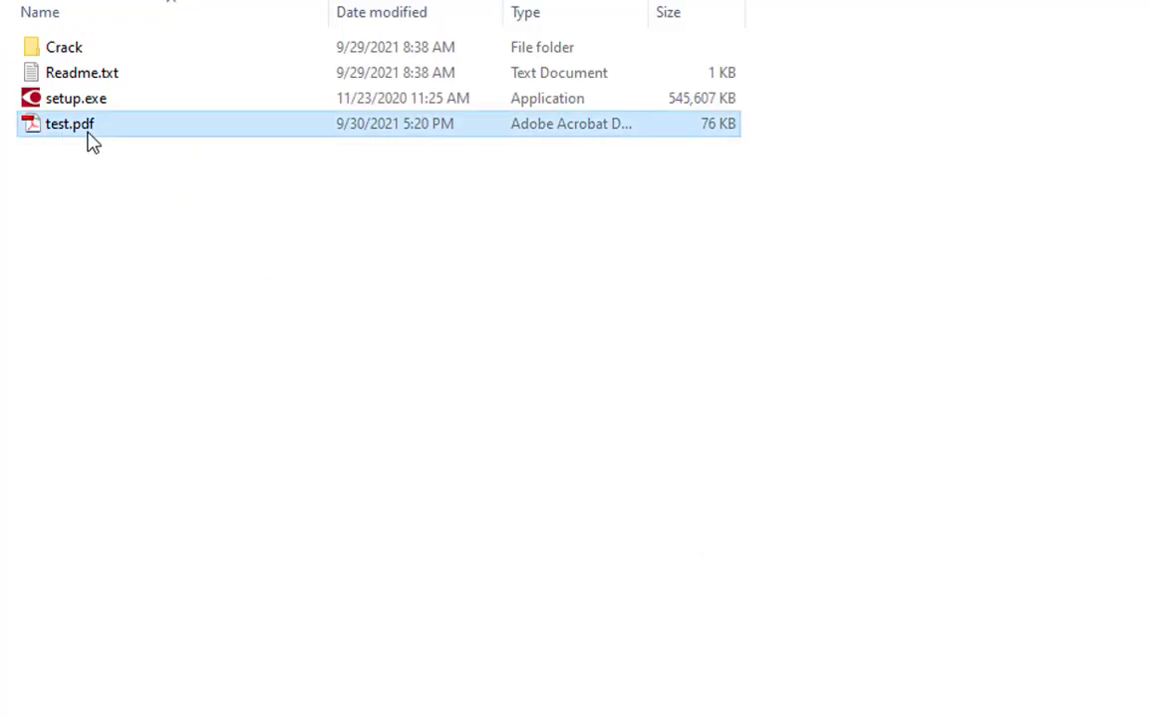
{"action": "double_click", "coordinate": [91, 140]}
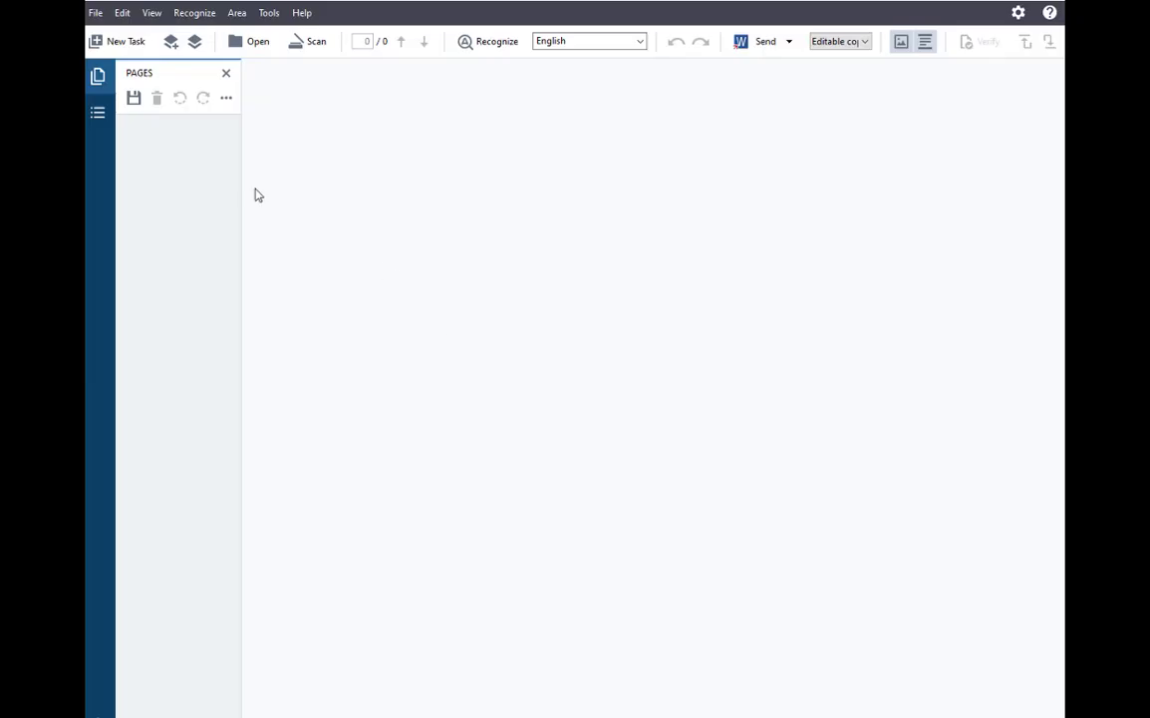
{"action": "left_click", "coordinate": [111, 42]}
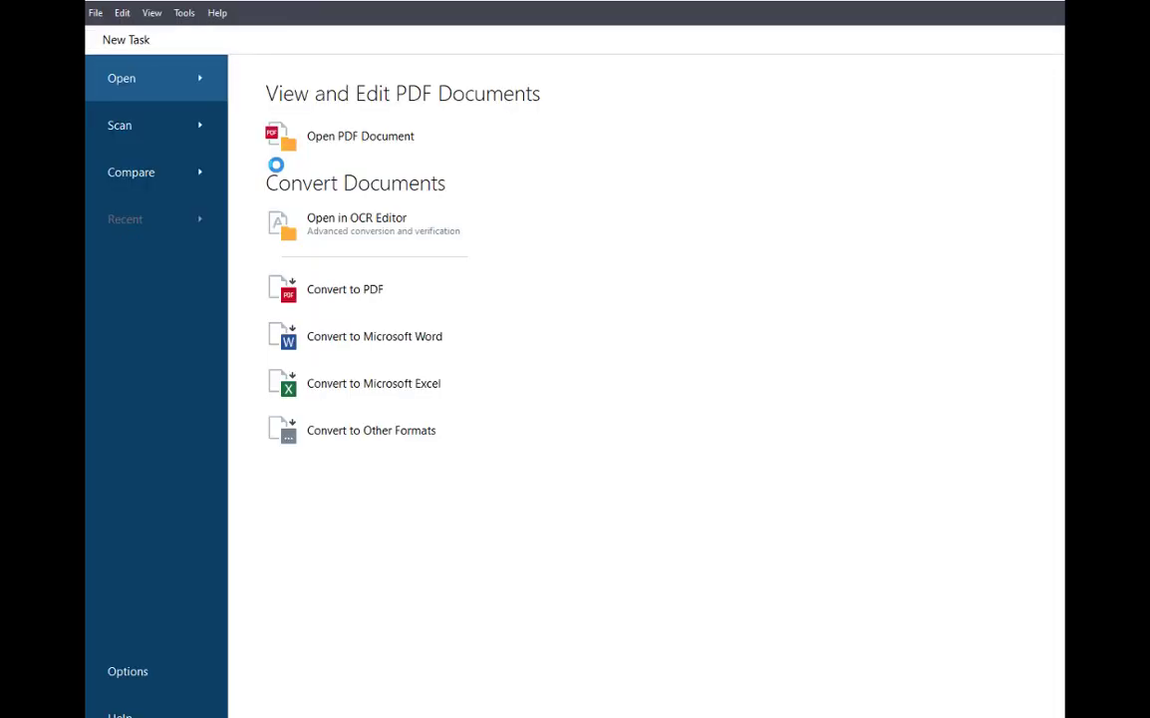
{"action": "left_click", "coordinate": [385, 337]}
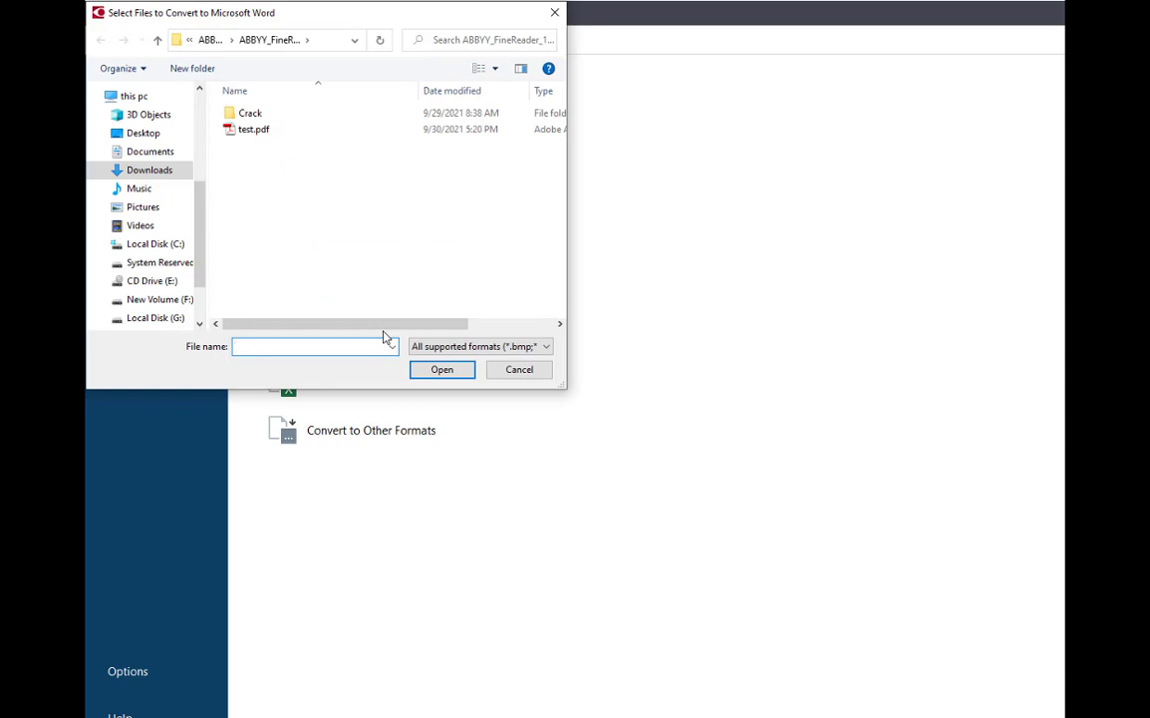
{"action": "double_click", "coordinate": [233, 130]}
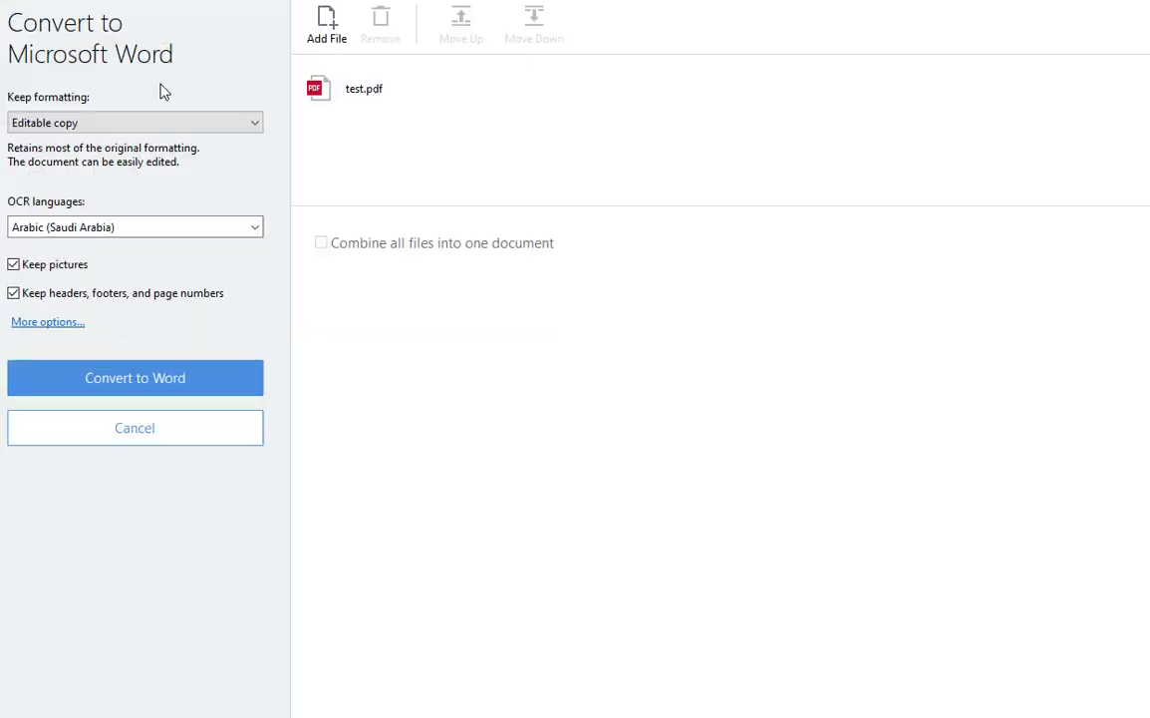
Try the Autoselect option for the OCR languages, and set them back to Arabic (Saudi Arabia).
{"action": "left_click", "coordinate": [255, 228]}
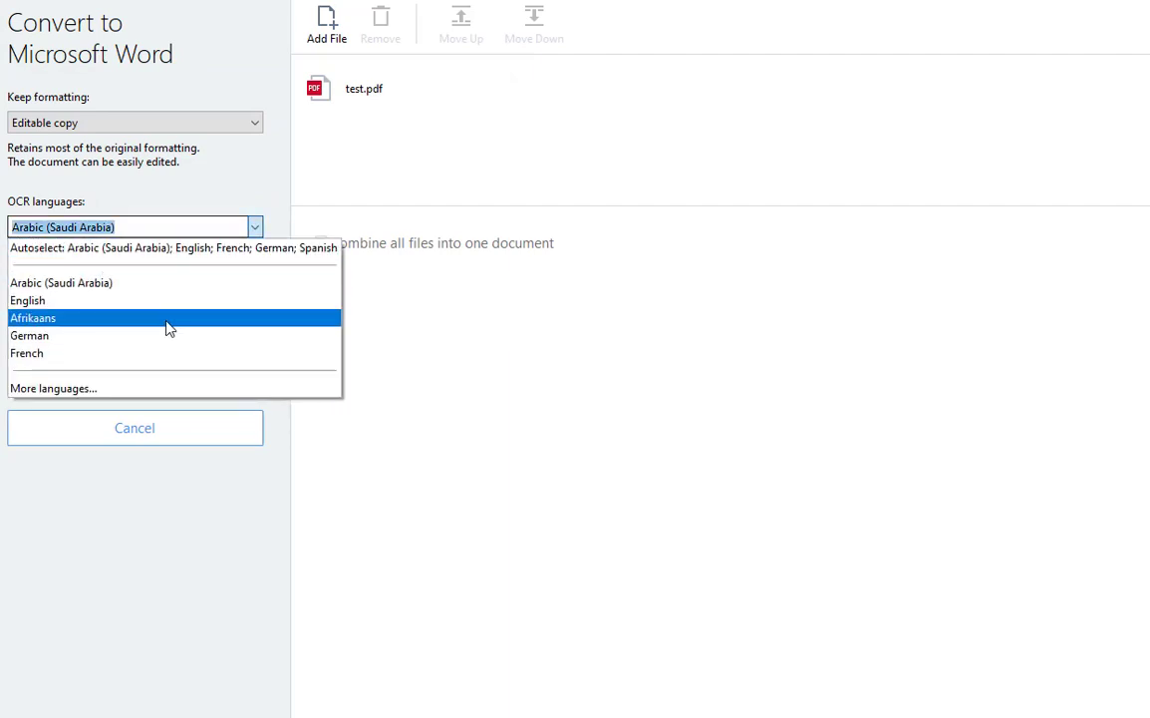
{"action": "left_click", "coordinate": [207, 257]}
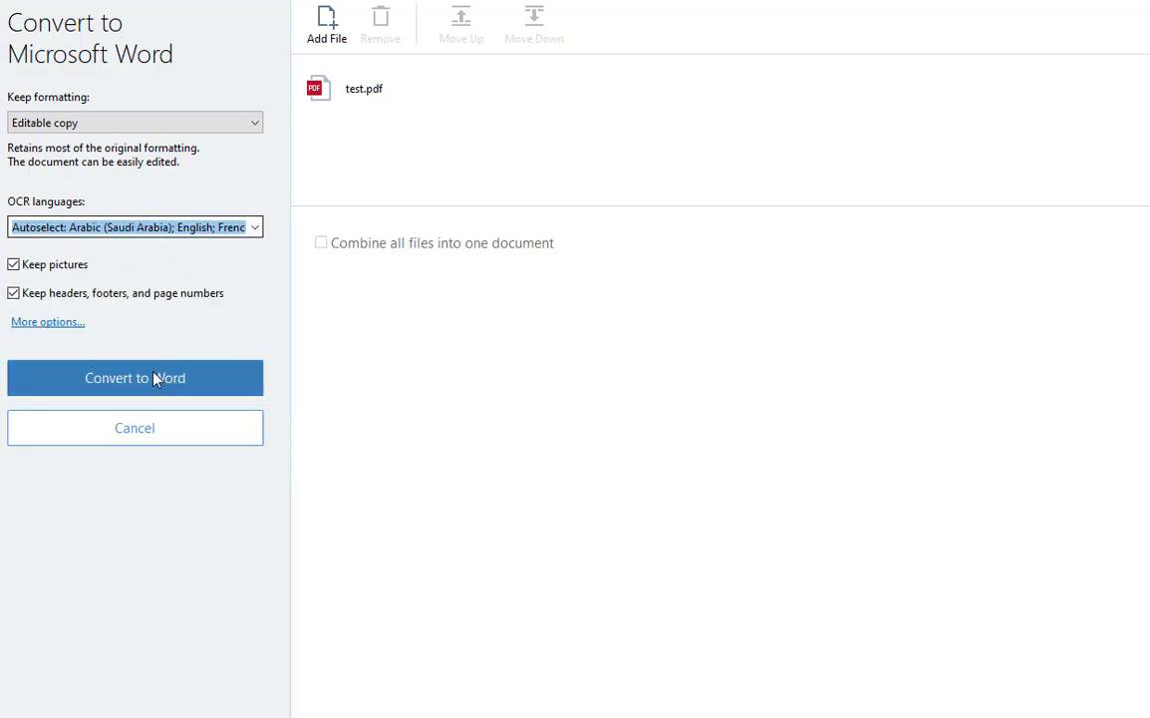
{"action": "left_click", "coordinate": [250, 228]}
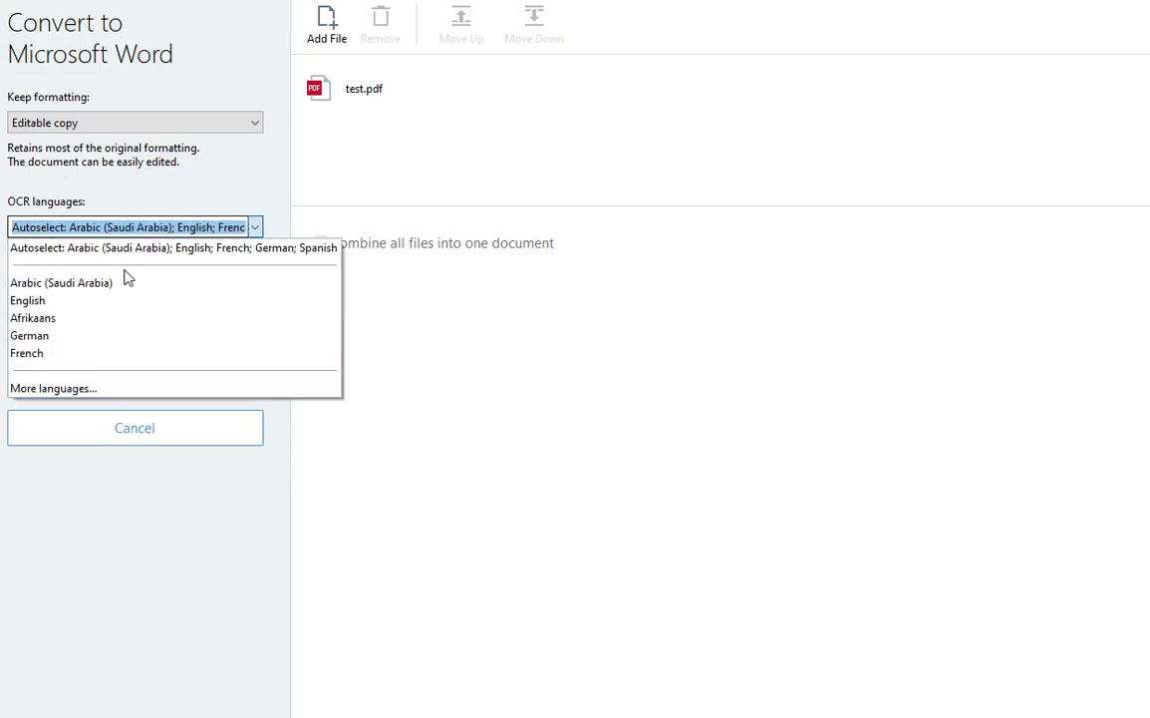
{"action": "left_click", "coordinate": [67, 284]}
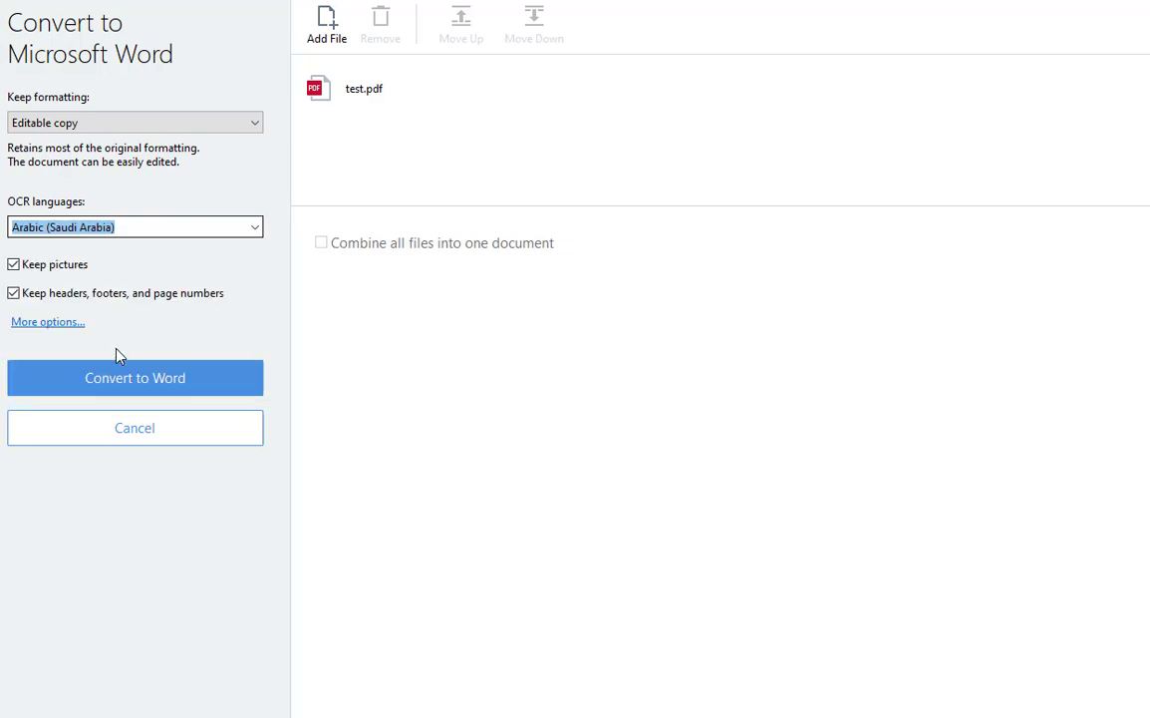
Convert test.pdf to Word and save the result as test.docx, with the document set to open.
{"action": "left_click", "coordinate": [122, 375]}
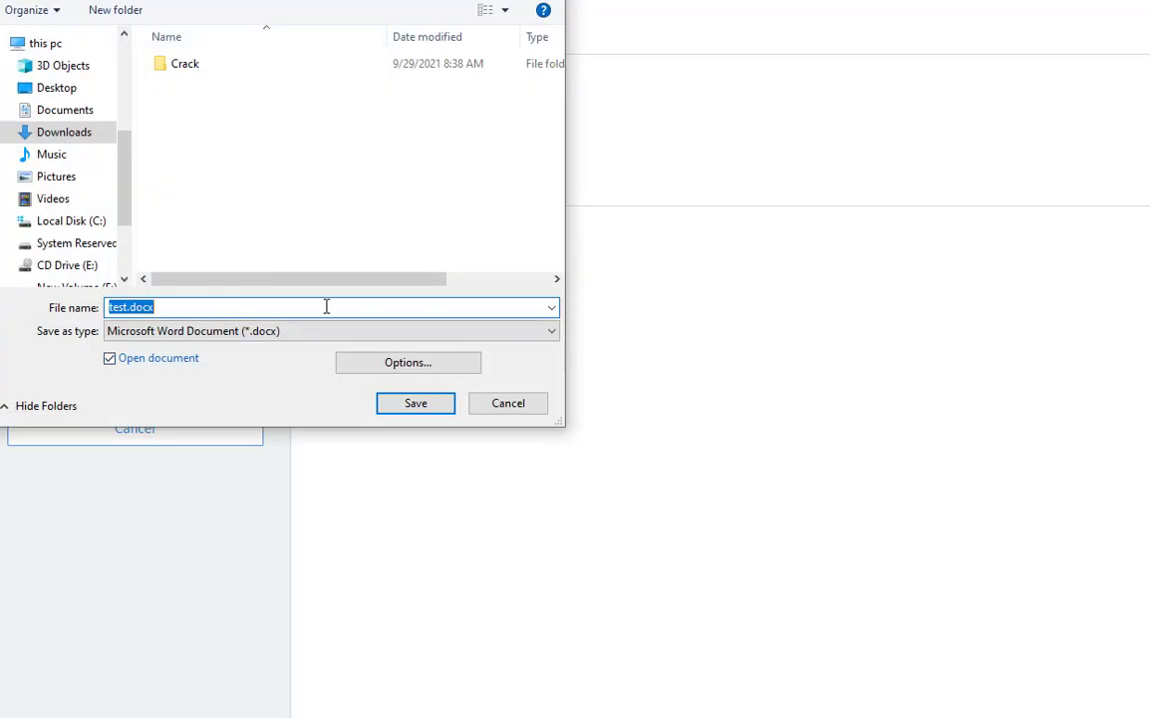
{"action": "left_click", "coordinate": [388, 409]}
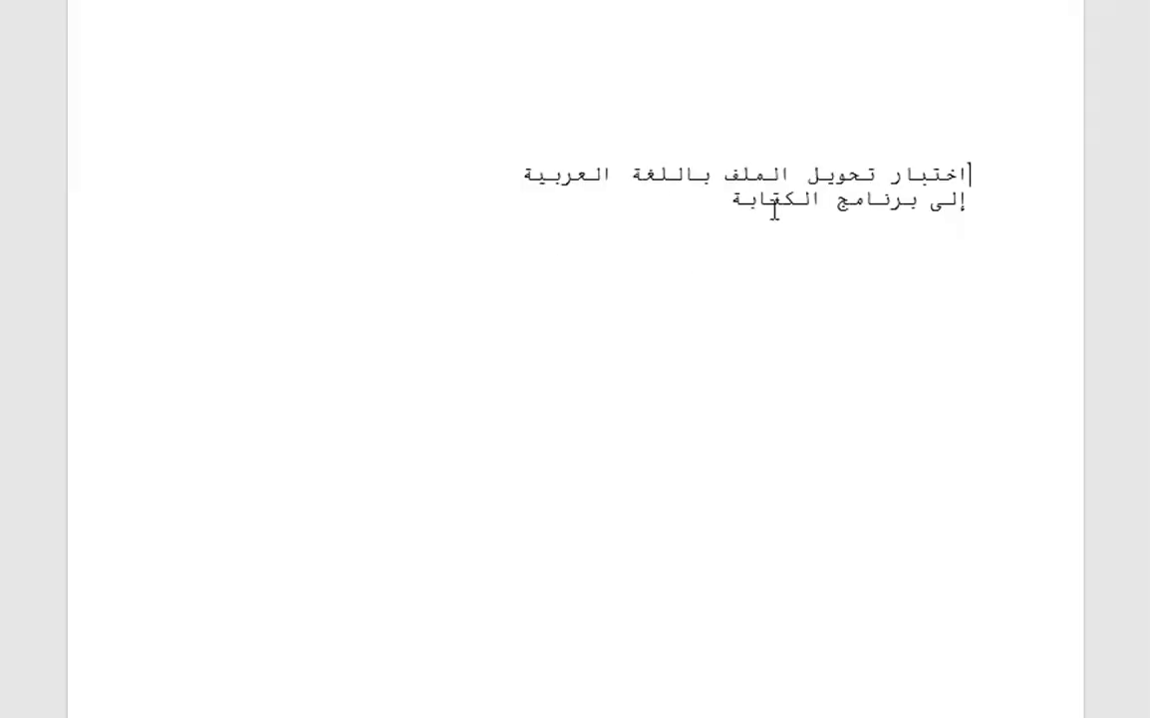
Try editing the converted Arabic text by deleting the last two letters of its first line, and close the document without saving.
{"action": "left_click", "coordinate": [668, 164]}
{"action": "left_click_drag", "start_coordinate": [684, 175], "coordinate": [618, 175]}
{"action": "left_click", "coordinate": [643, 186]}
{"action": "key", "text": "End"}
{"action": "key", "text": "BackSpace"}
{"action": "key", "text": "BackSpace"}
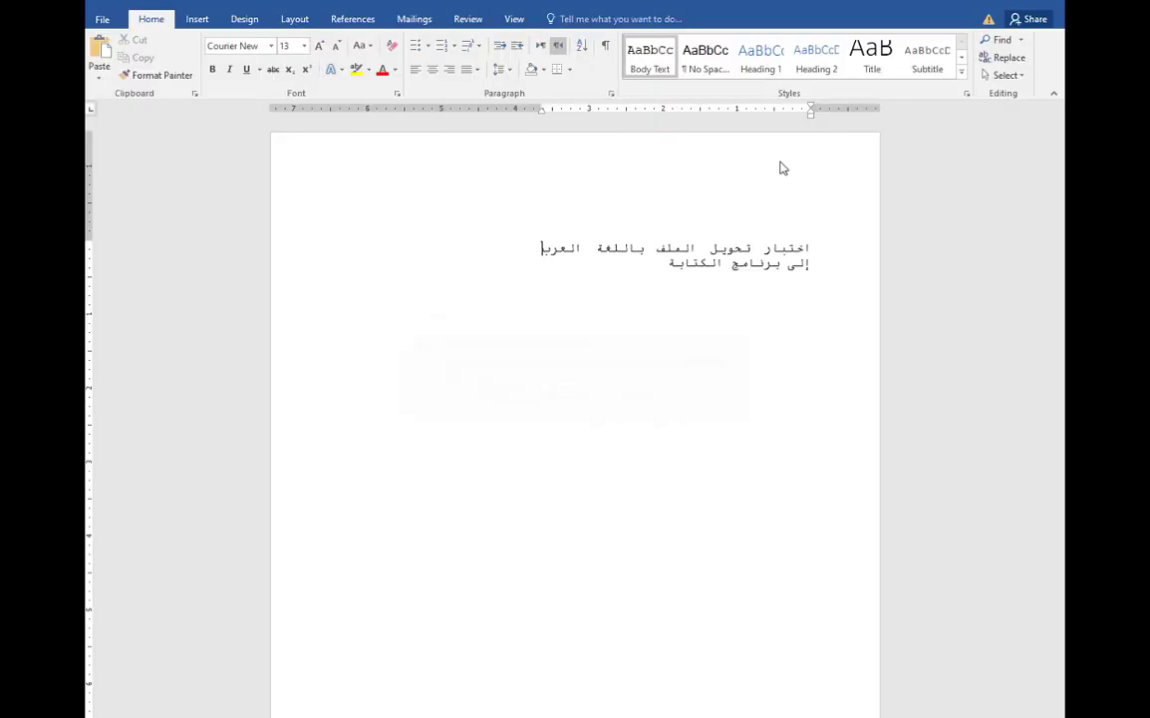
{"action": "key", "text": "ctrl+w"}
{"action": "left_click", "coordinate": [565, 404]}
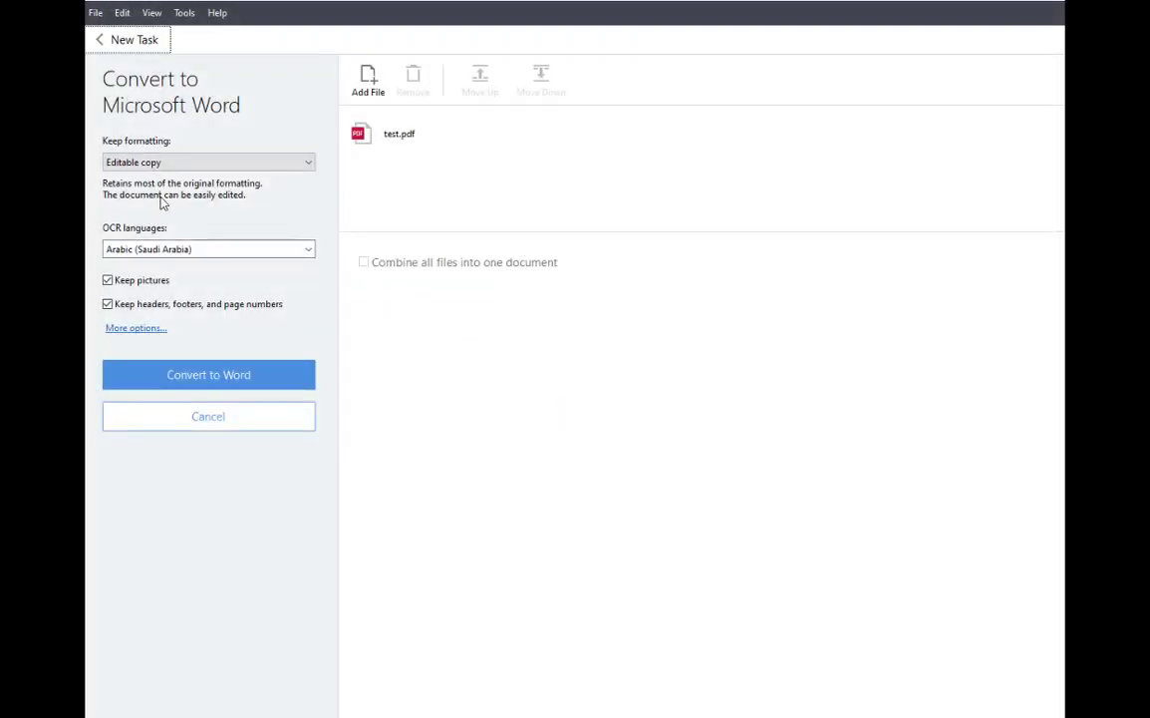
Set the OCR languages to Autoselect: Arabic (Saudi Arabia); English; French; German; Spanish.
{"action": "left_click", "coordinate": [308, 252]}
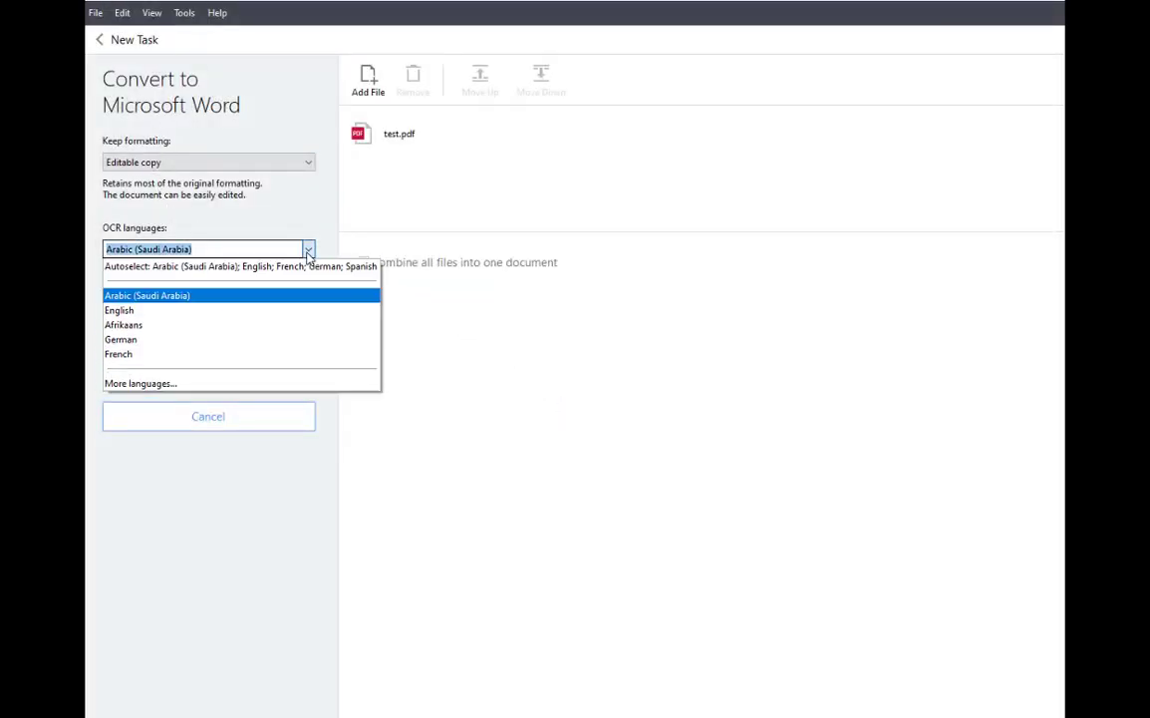
{"action": "left_click", "coordinate": [198, 267]}
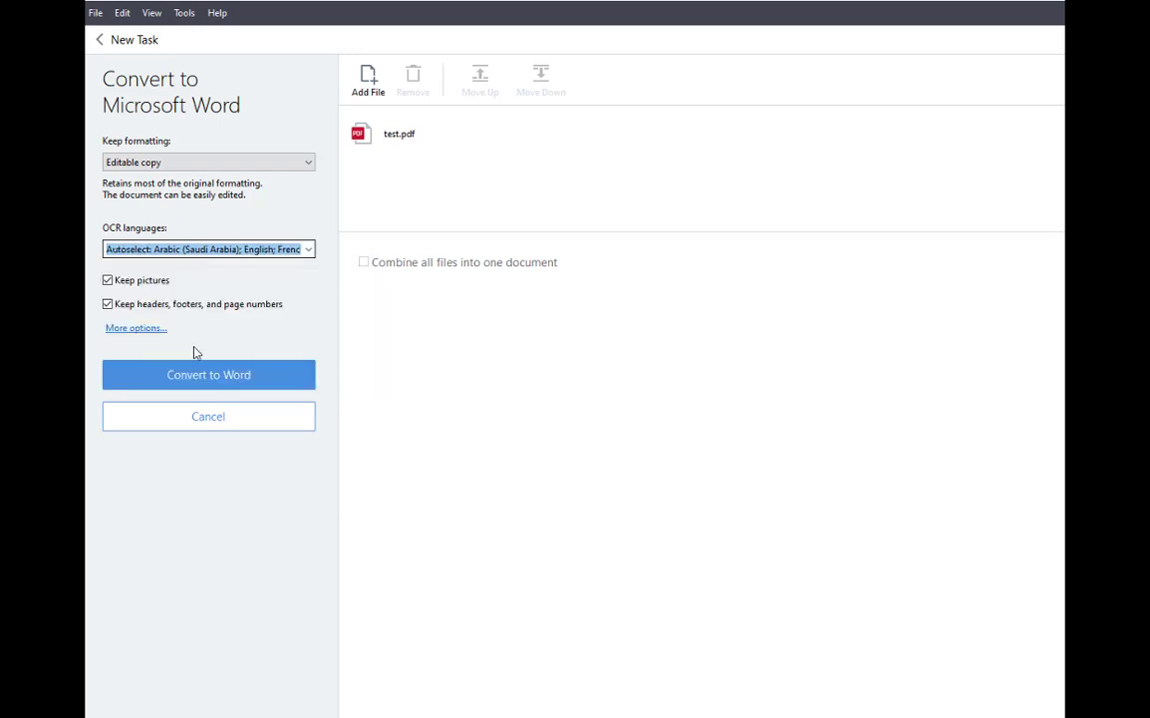
{"action": "left_click", "coordinate": [196, 377]}
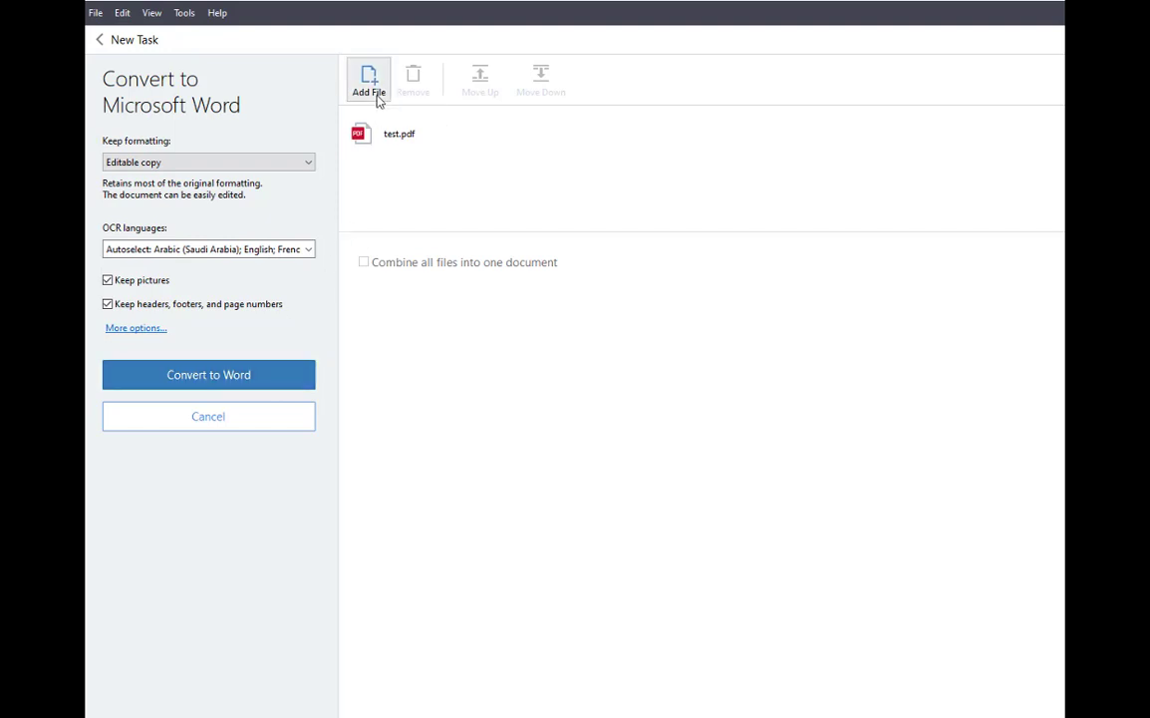
Add عرض صيانه.pdf to the list of files for conversion and remove test.pdf from it.
{"action": "left_click", "coordinate": [375, 96]}
{"action": "left_click", "coordinate": [261, 150]}
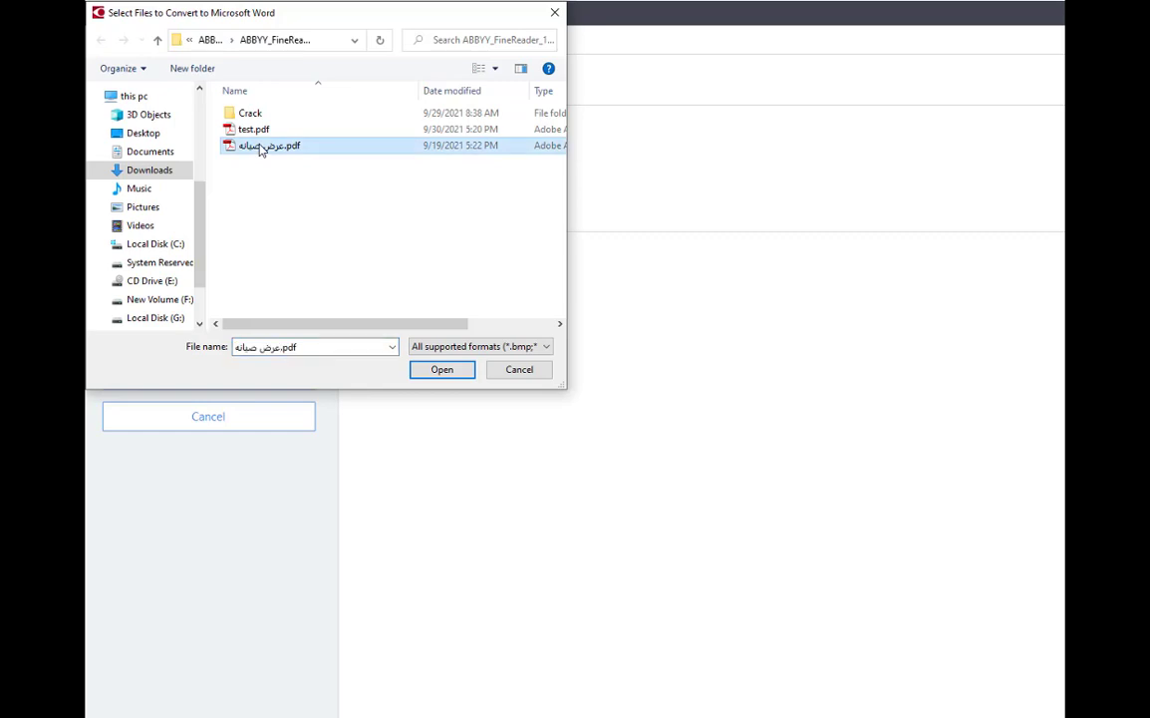
{"action": "left_click", "coordinate": [440, 372]}
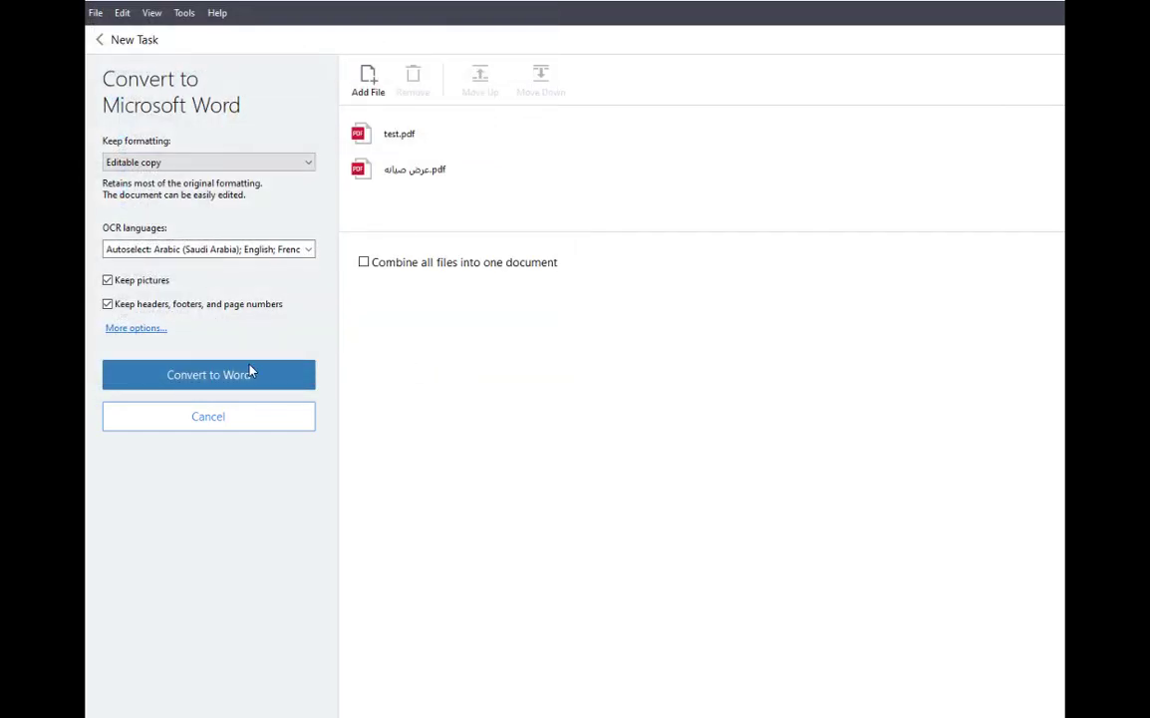
{"action": "left_click", "coordinate": [392, 143]}
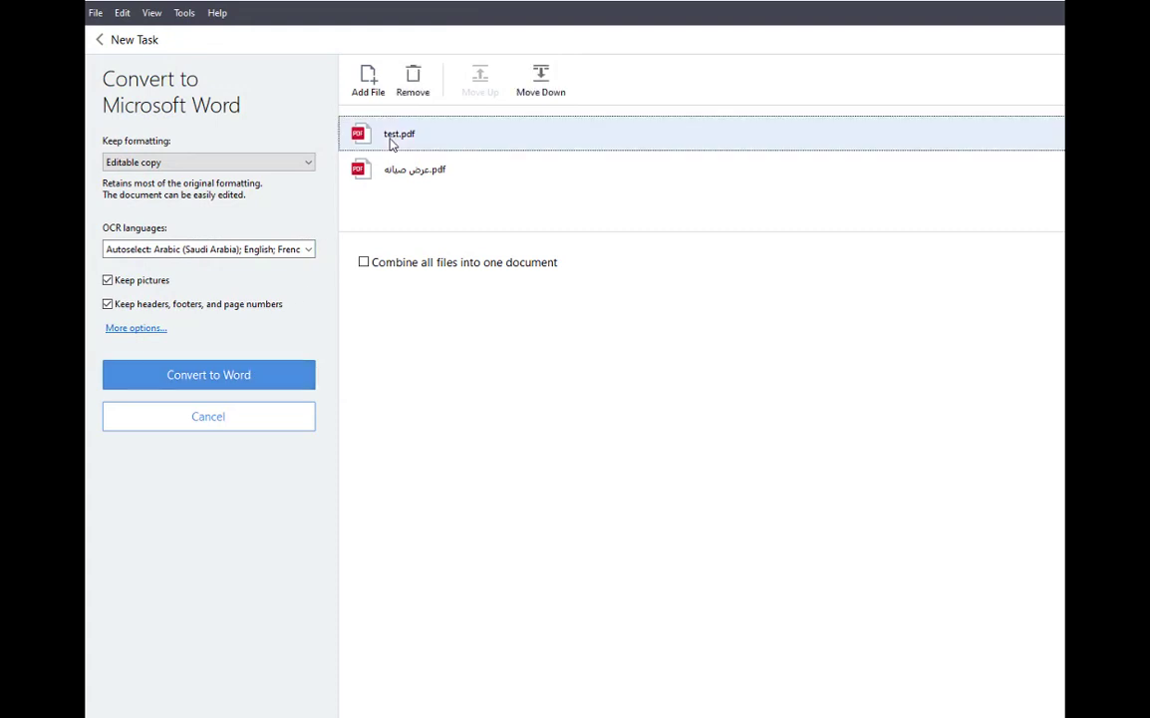
{"action": "left_click", "coordinate": [414, 85]}
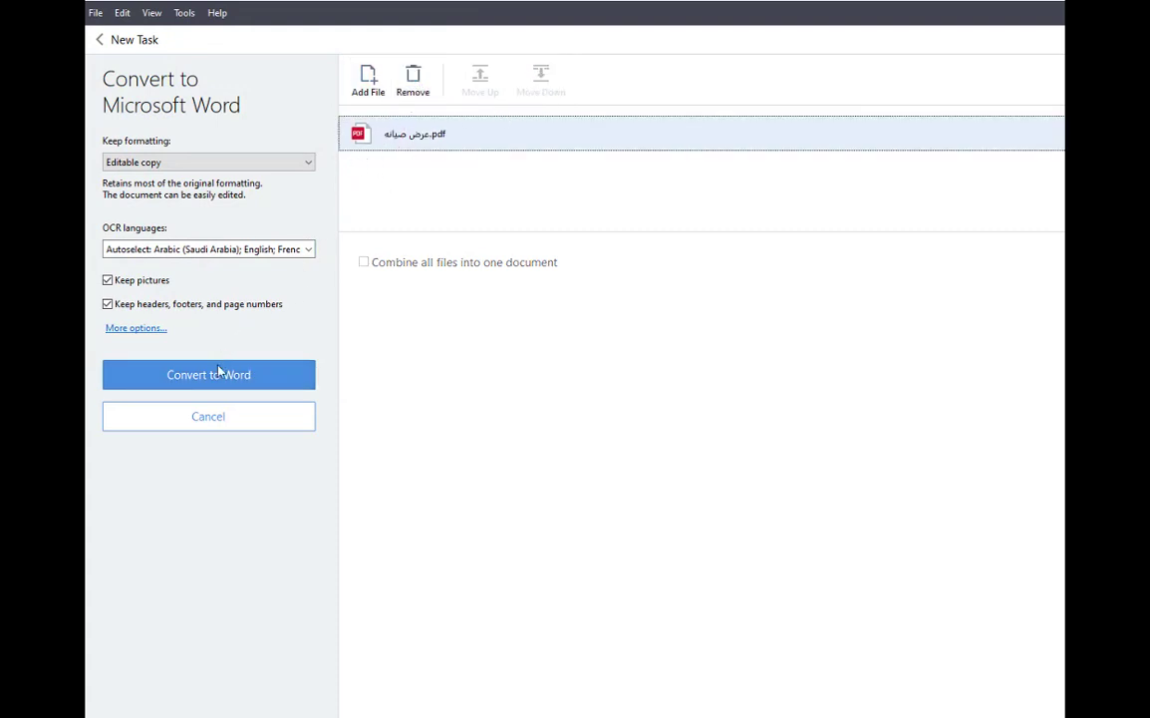
Convert the remaining PDF to Word with the autoselected OCR languages and save it as عرض صيانه.docx.
{"action": "left_click", "coordinate": [159, 253]}
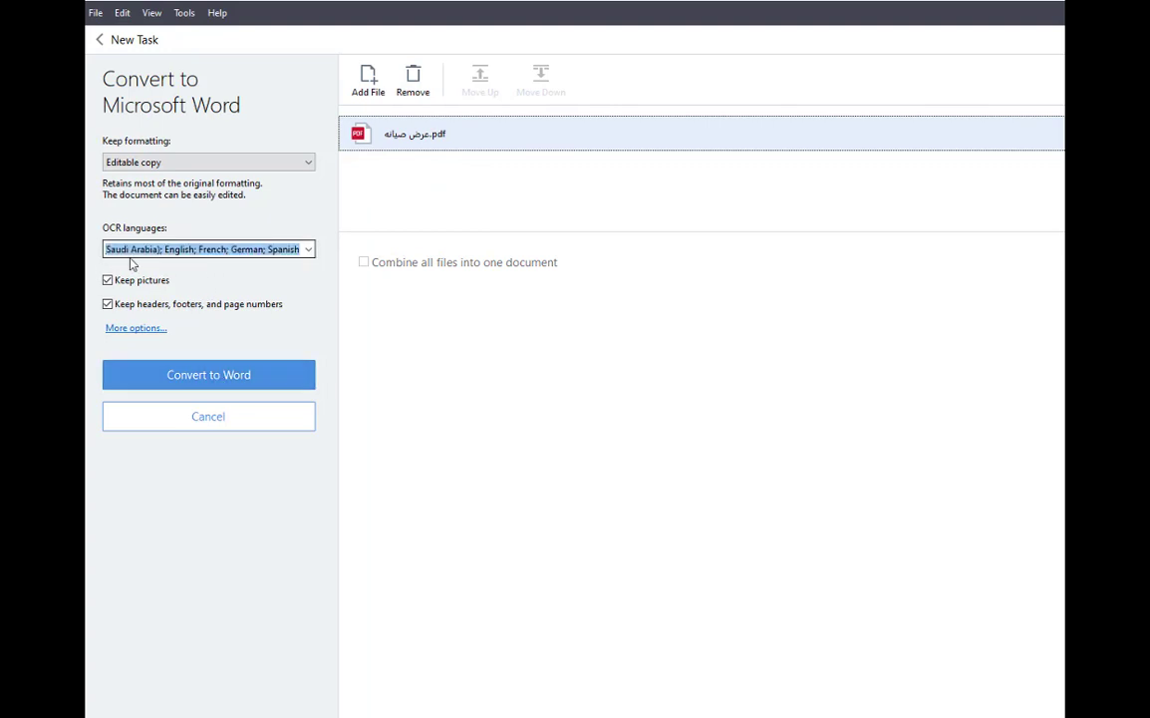
{"action": "left_click", "coordinate": [169, 383]}
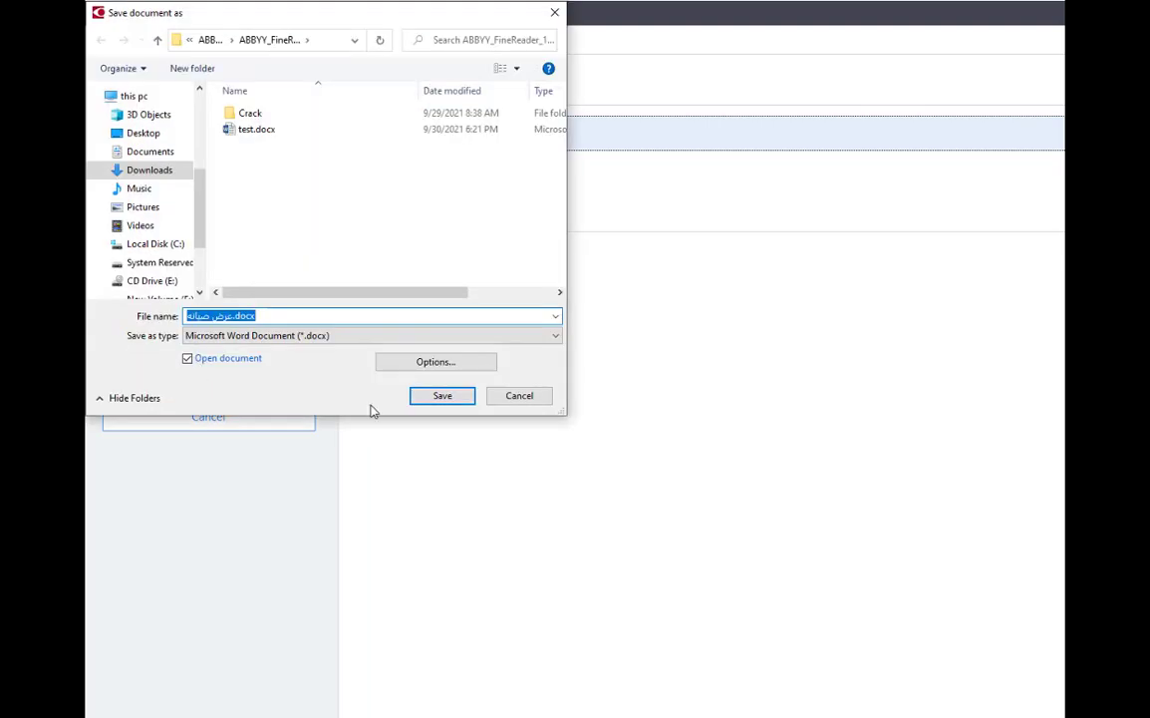
{"action": "left_click", "coordinate": [421, 396]}
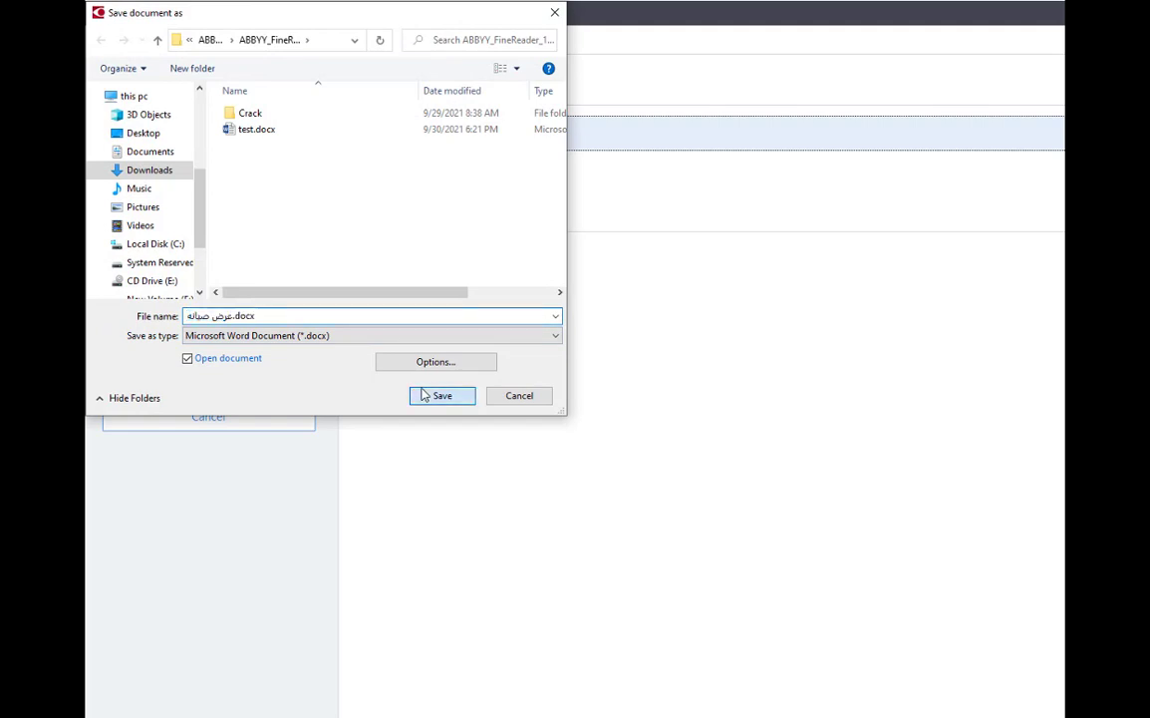